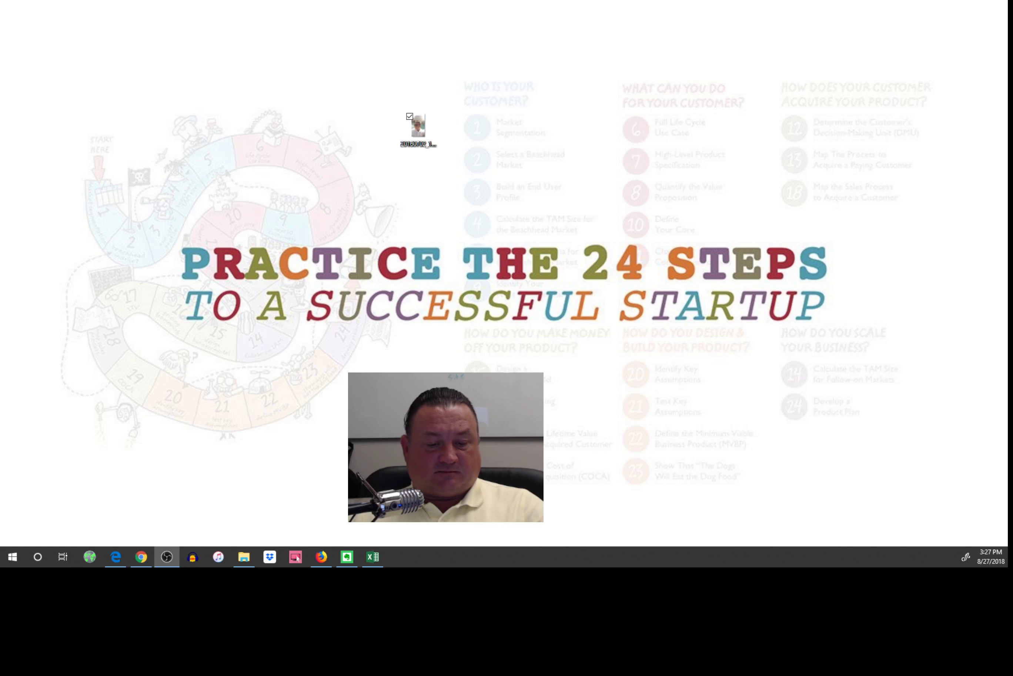
Start a new site named 'MGT 345 Demonstration Site' with topic 'Using Wordpress'.
key(alt+Tab)
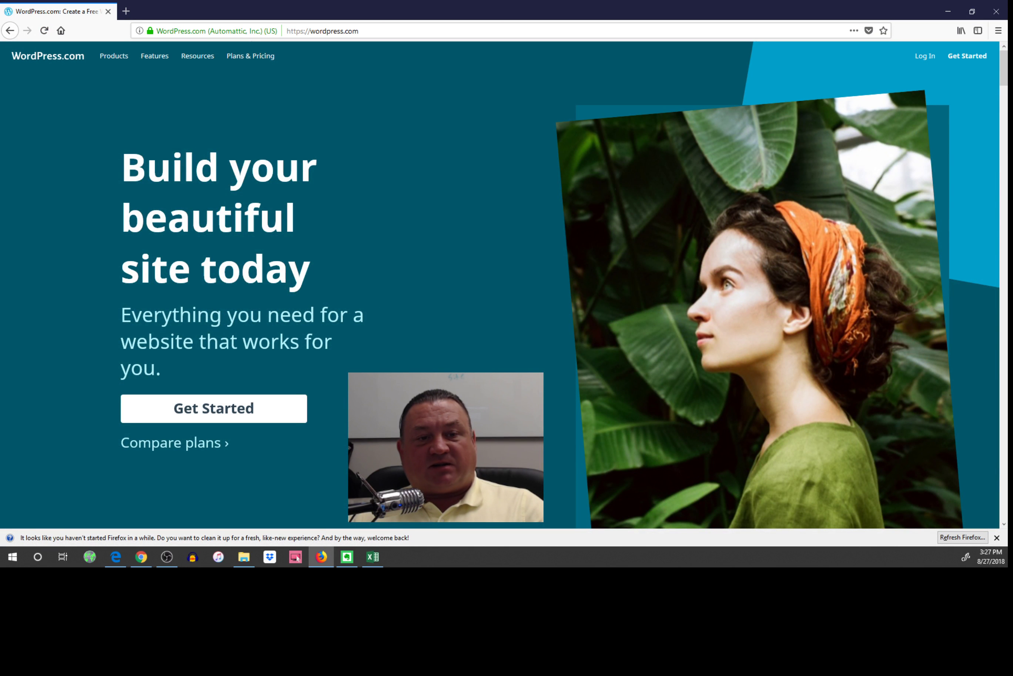
click(212, 412)
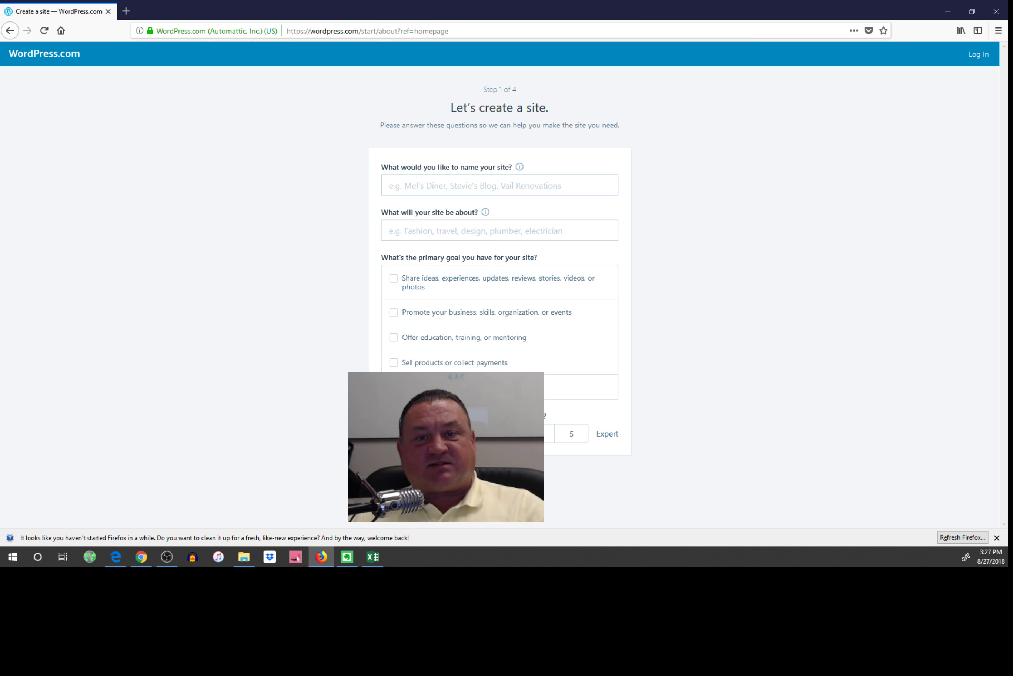
click(500, 185)
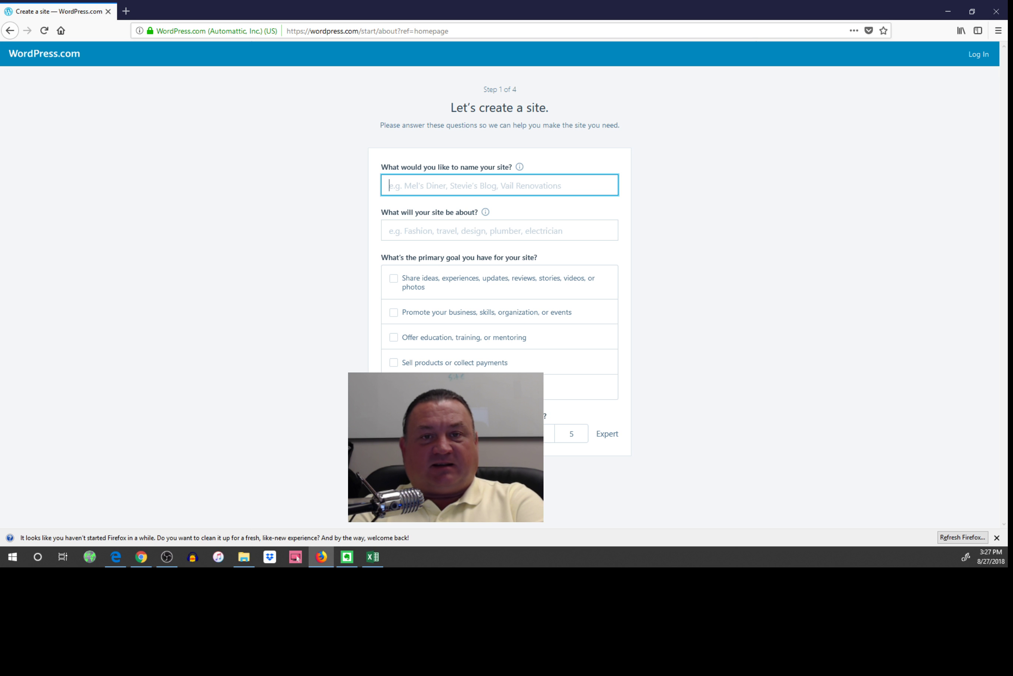
text(MG)
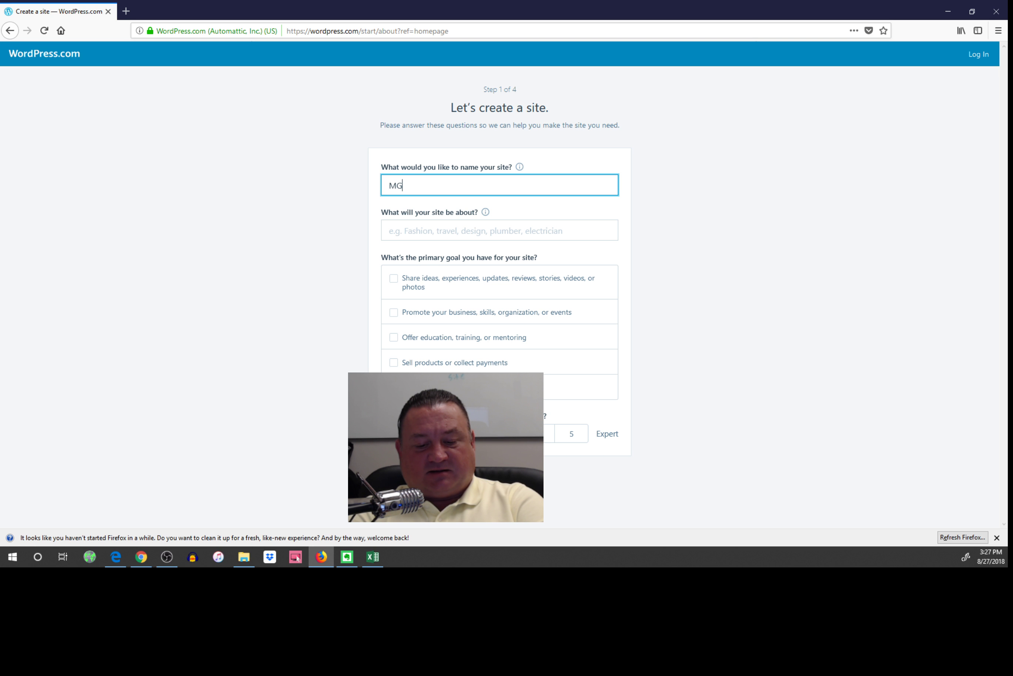
text(T 345 )
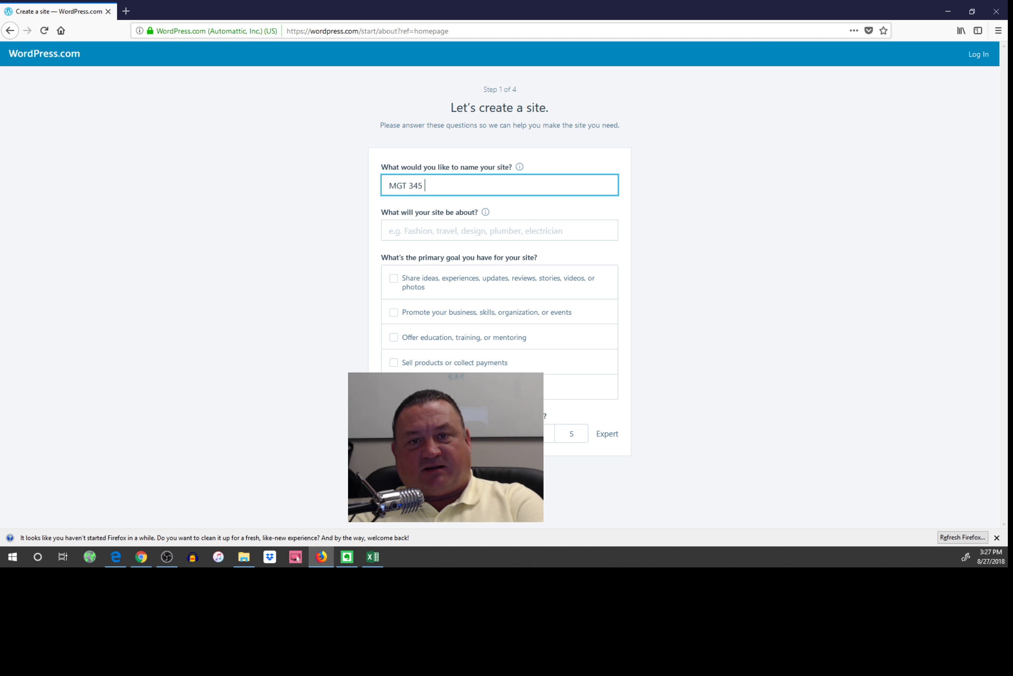
text(Demonstra)
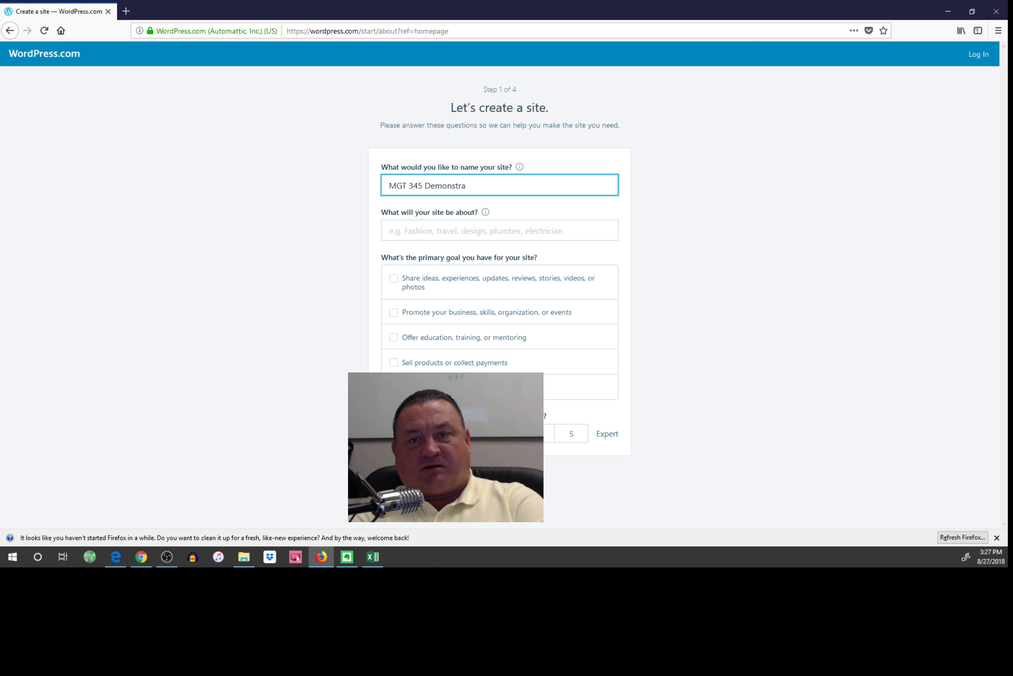
text(tion Site)
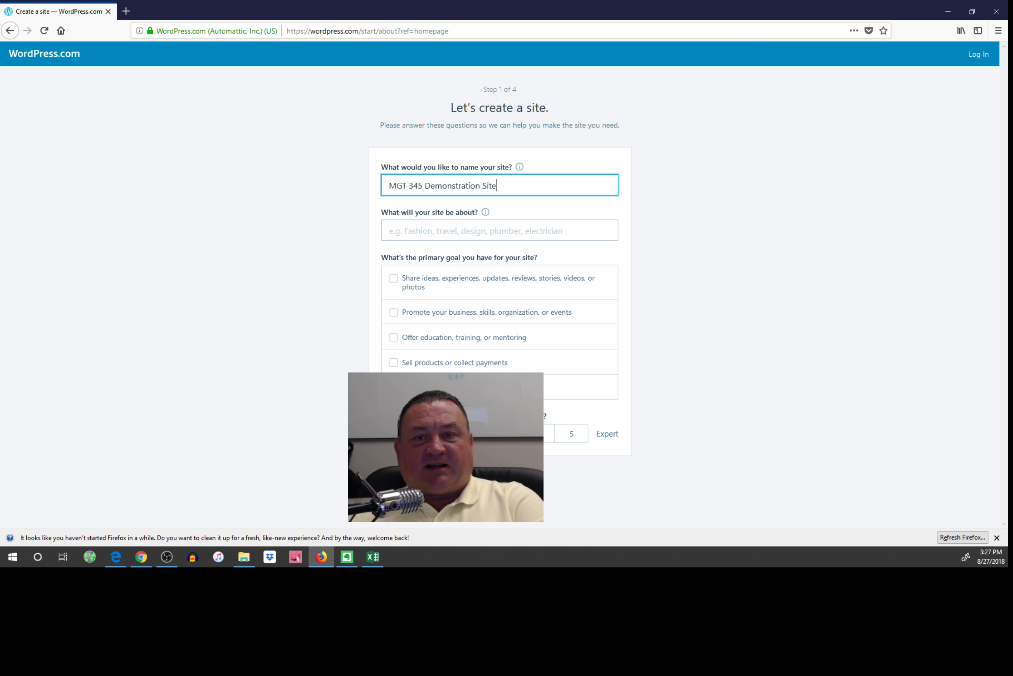
click(389, 230)
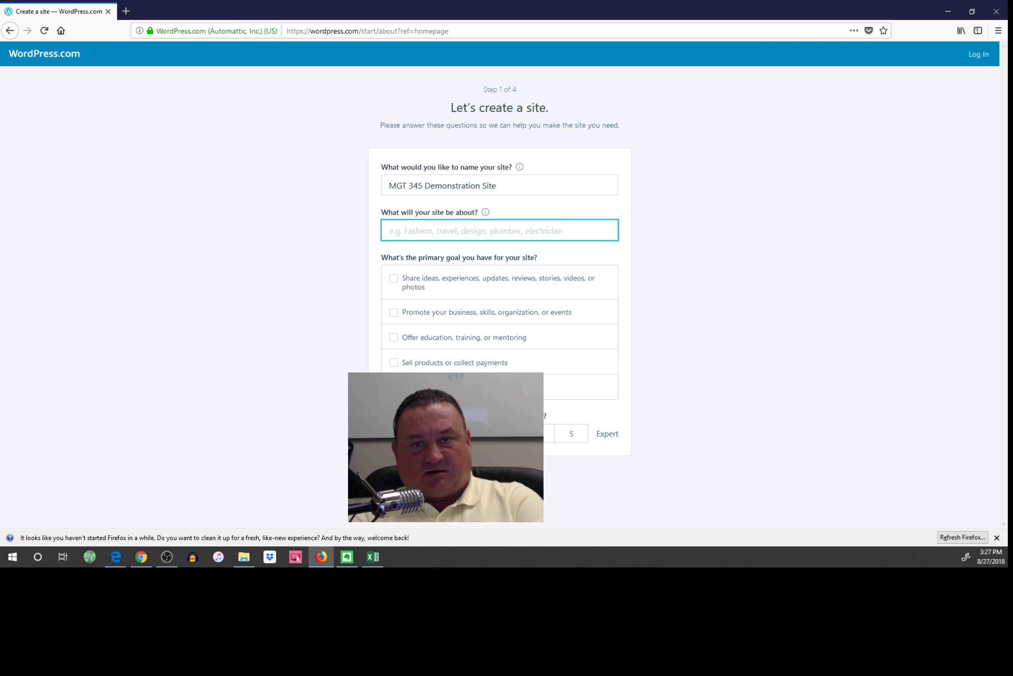
text(Using Word)
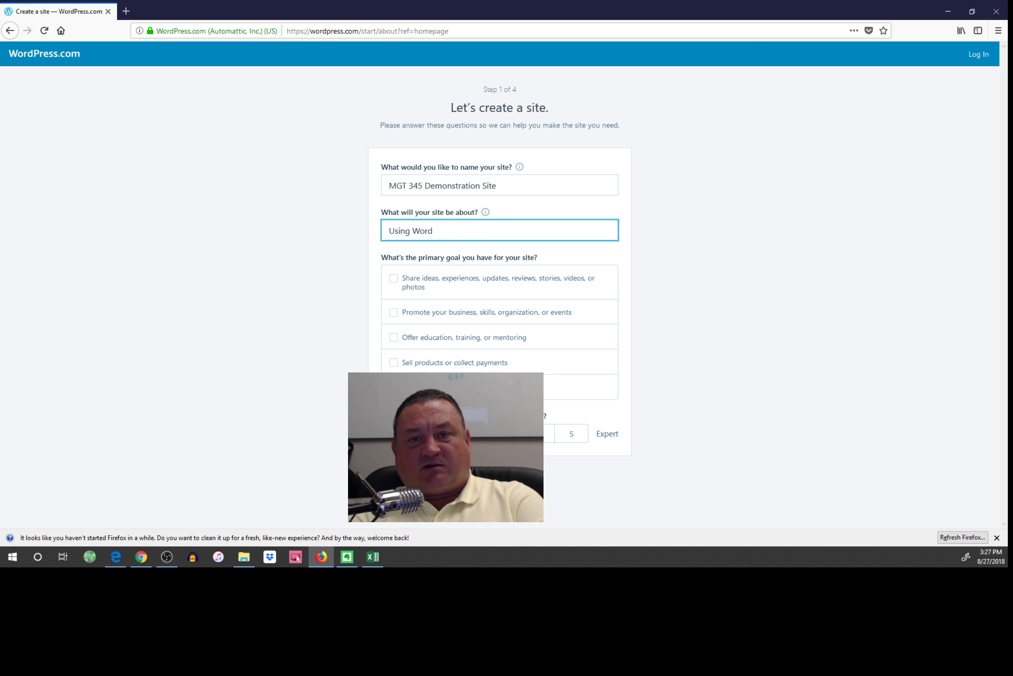
text(press)
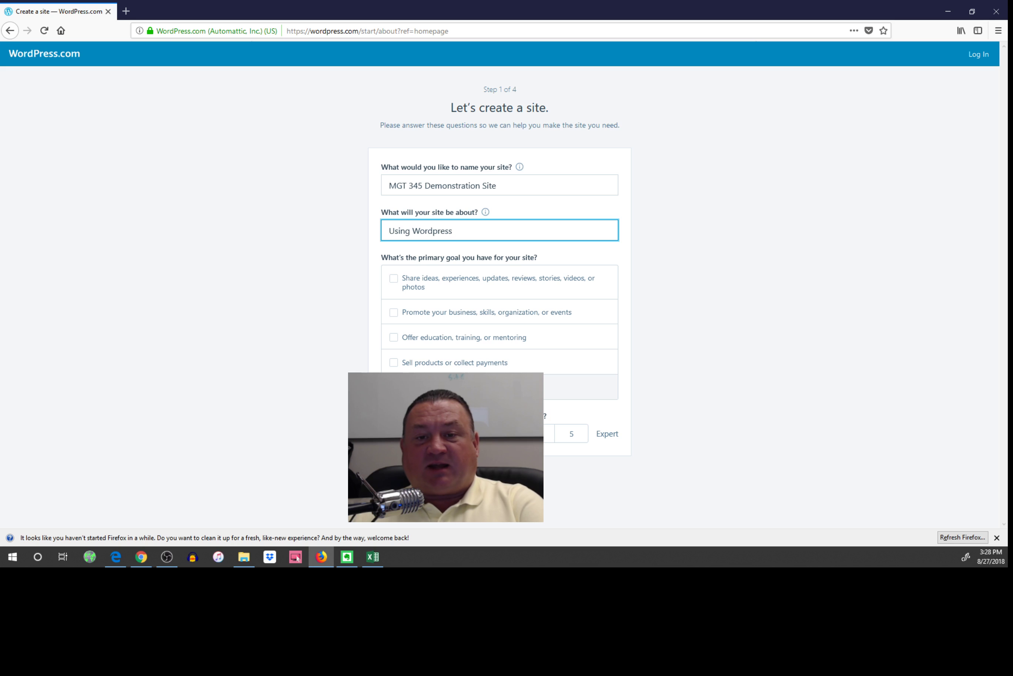
Select the promote-a-business and education goals and finish the first signup step.
click(394, 315)
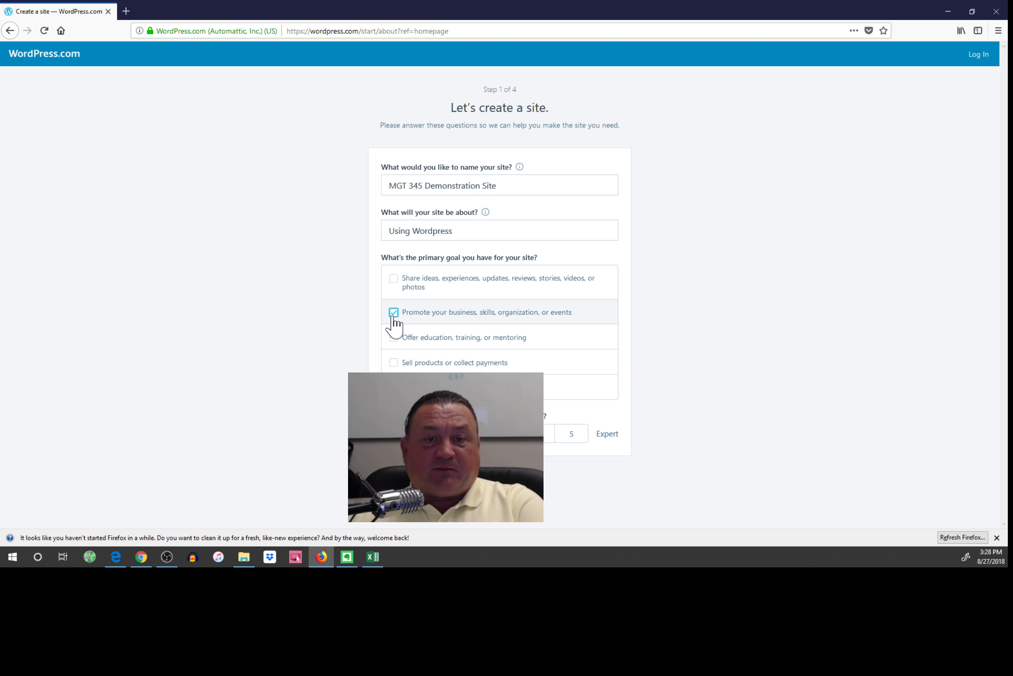
click(394, 339)
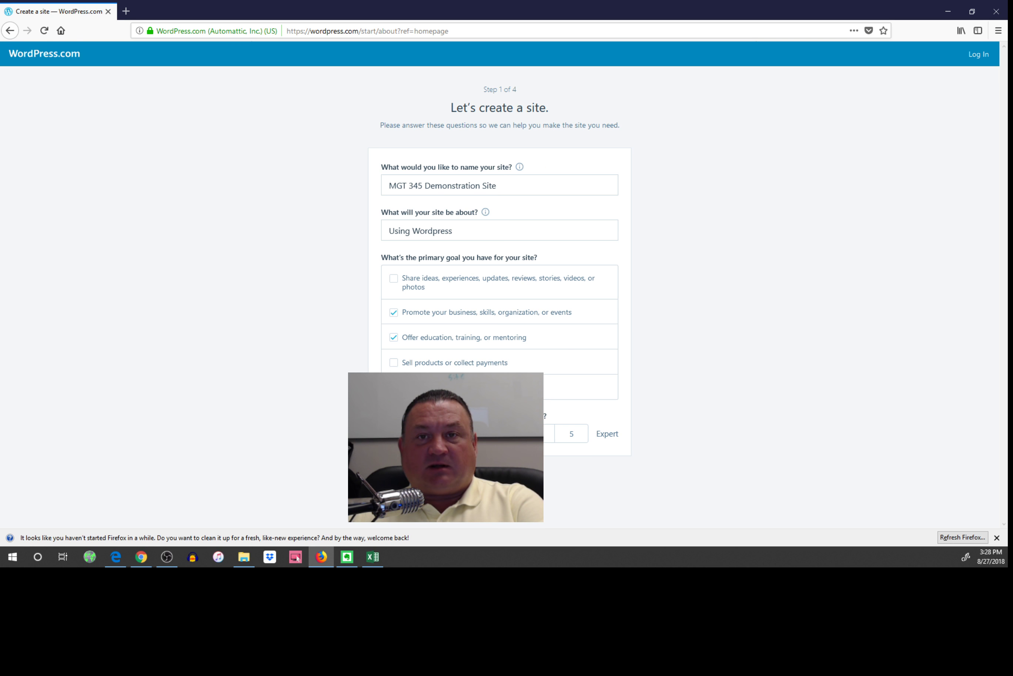
click(500, 475)
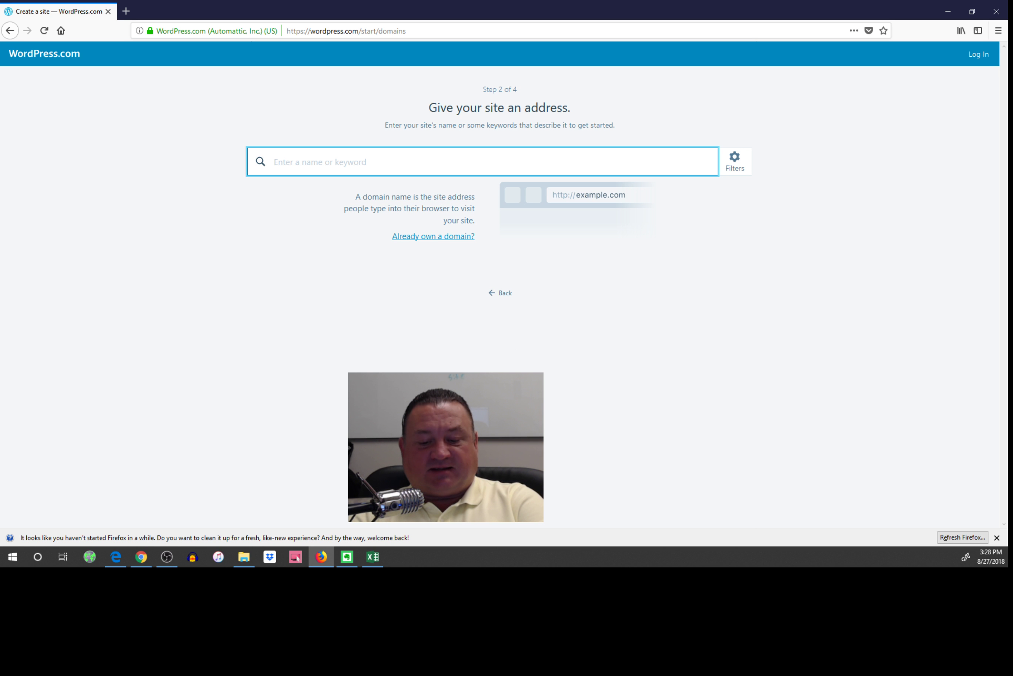
Search 'MGT345 Wordpress Demo' and take the free mgt345wordpressdemo.wordpress.com address.
text(MGT)
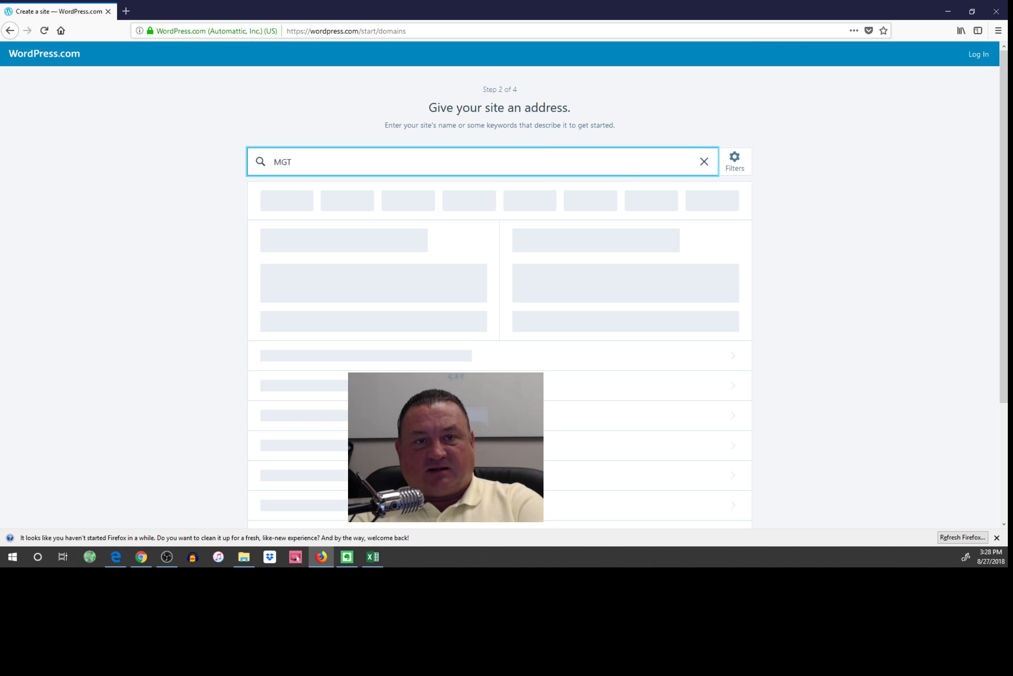
text(345)
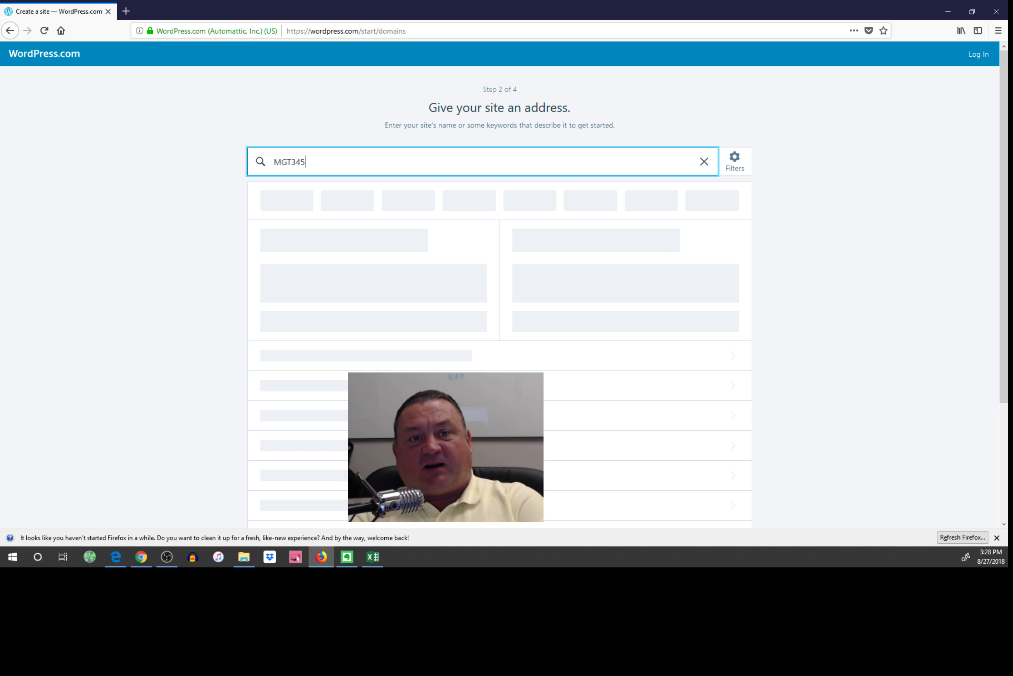
text( Wo)
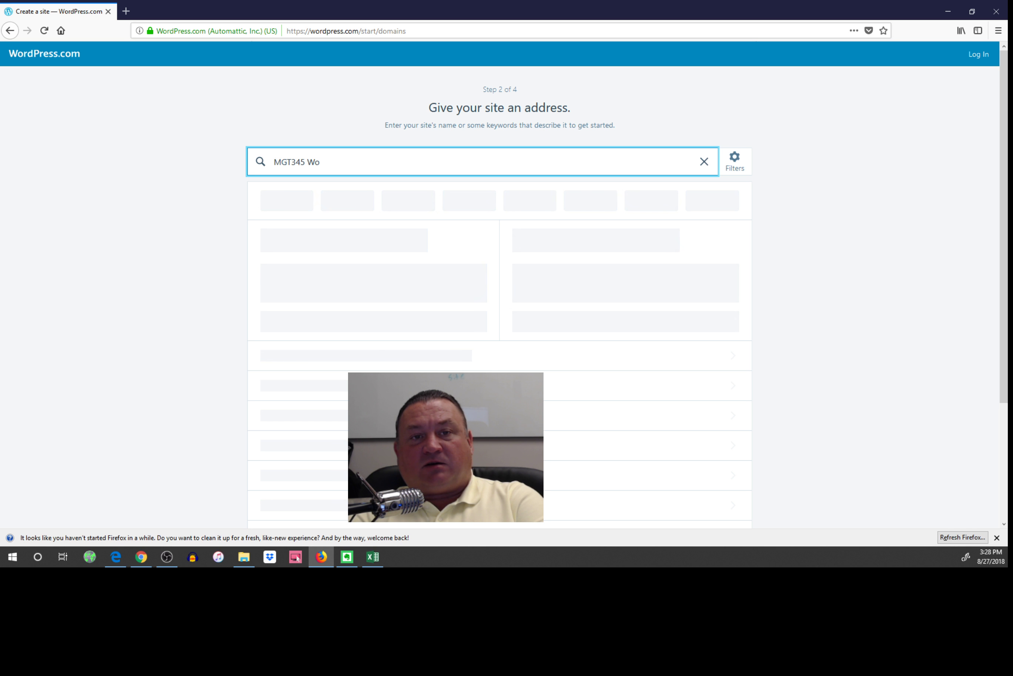
key(BackSpace)
key(BackSpace)
key(BackSpace)
text(Wor)
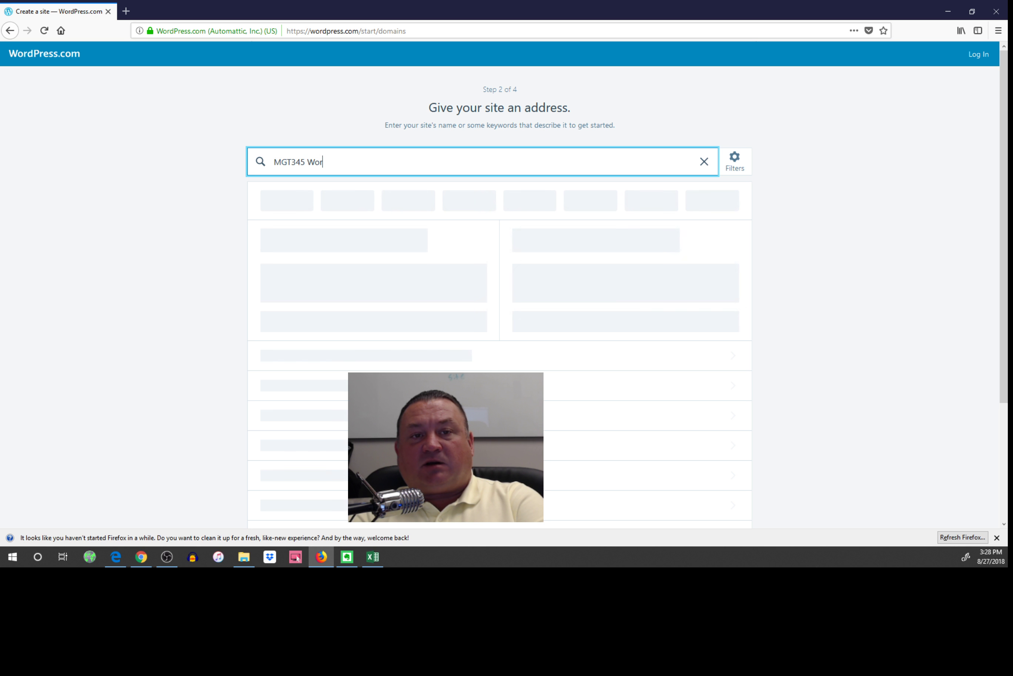
text(dpress Demo)
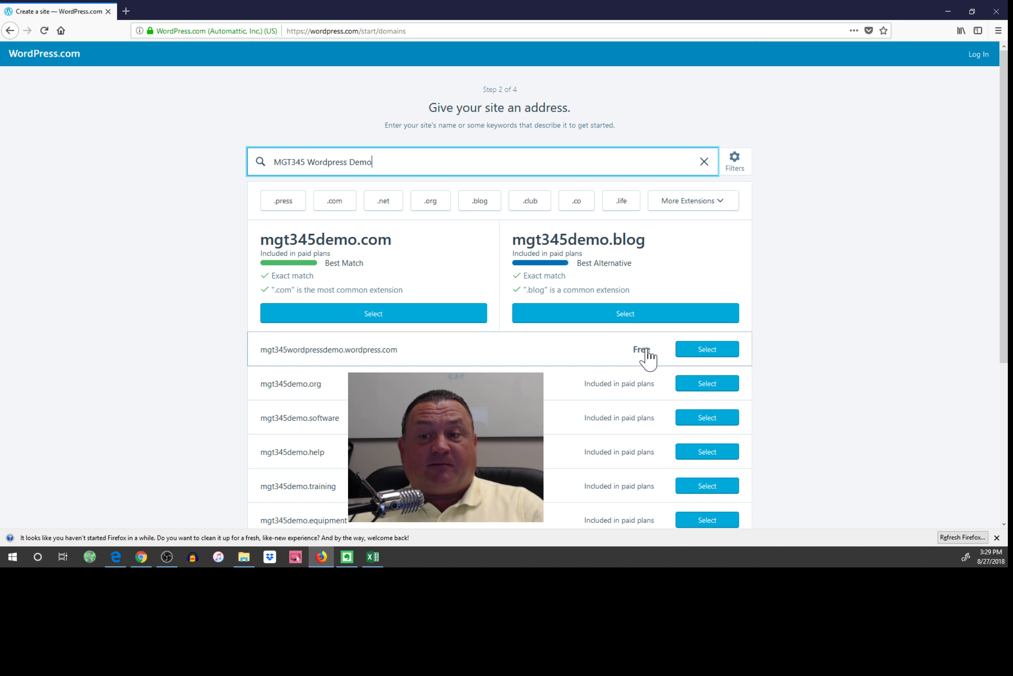
click(718, 348)
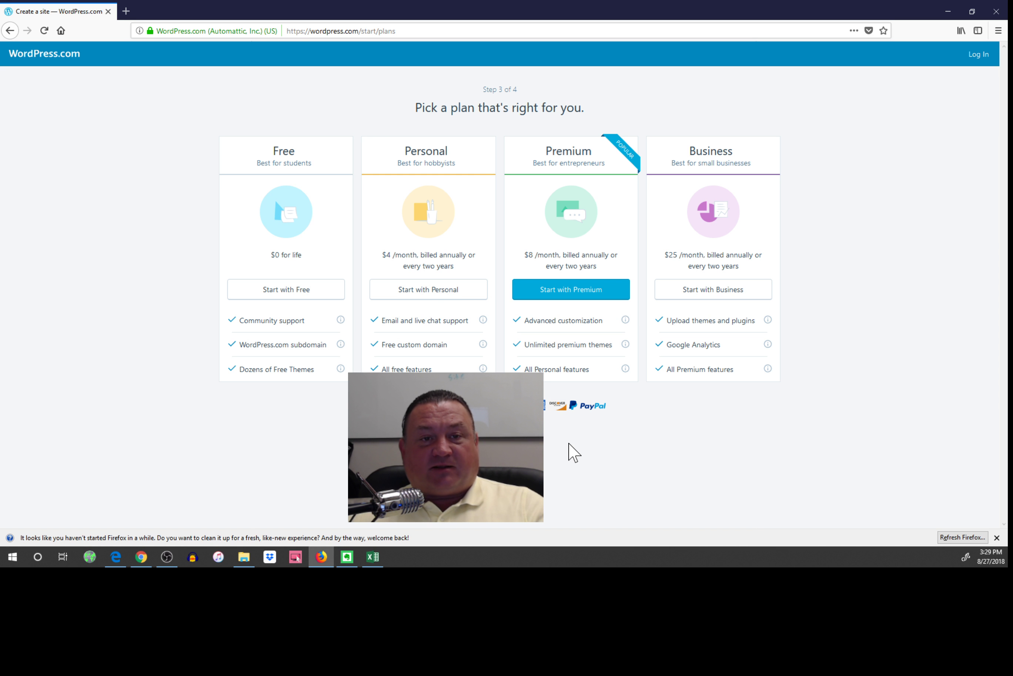
Start with the Free plan, enter the account e-mail address, and submit it.
click(283, 289)
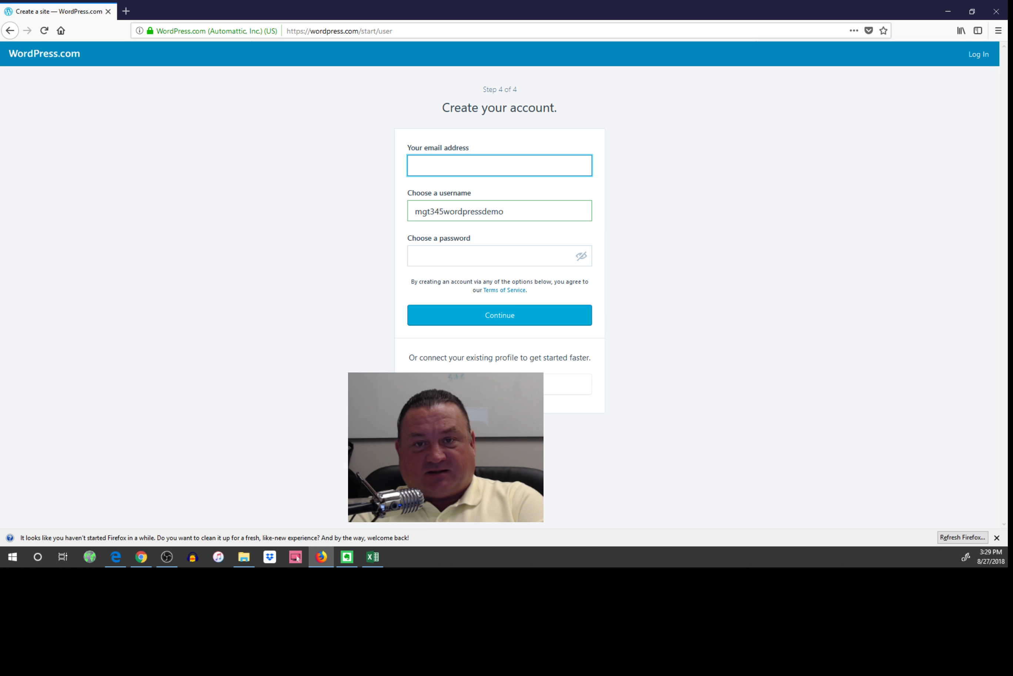
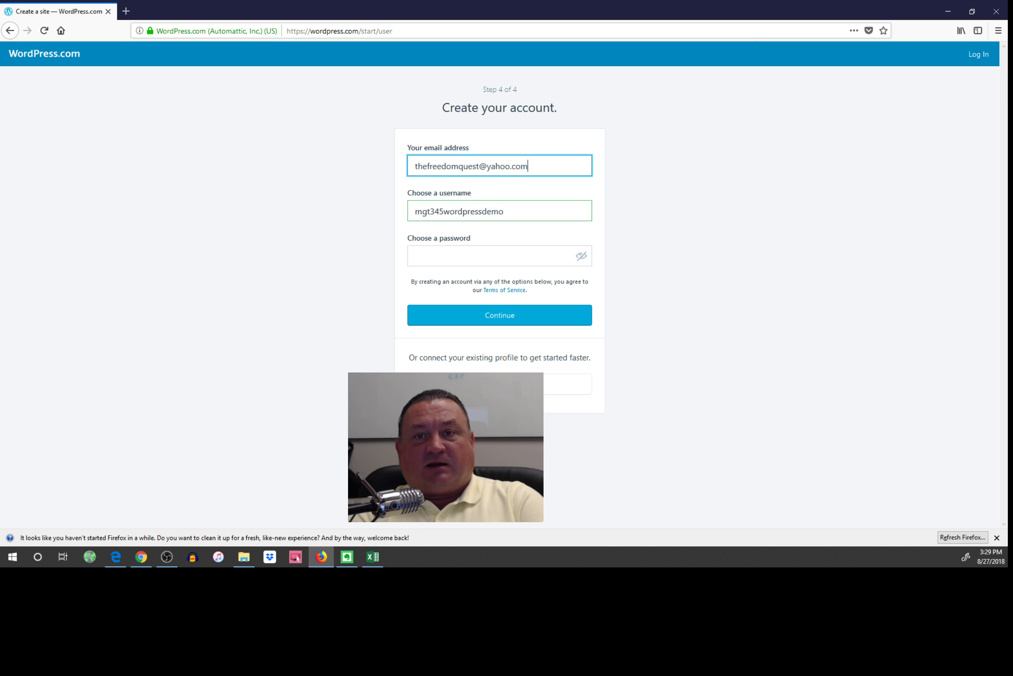
click(458, 260)
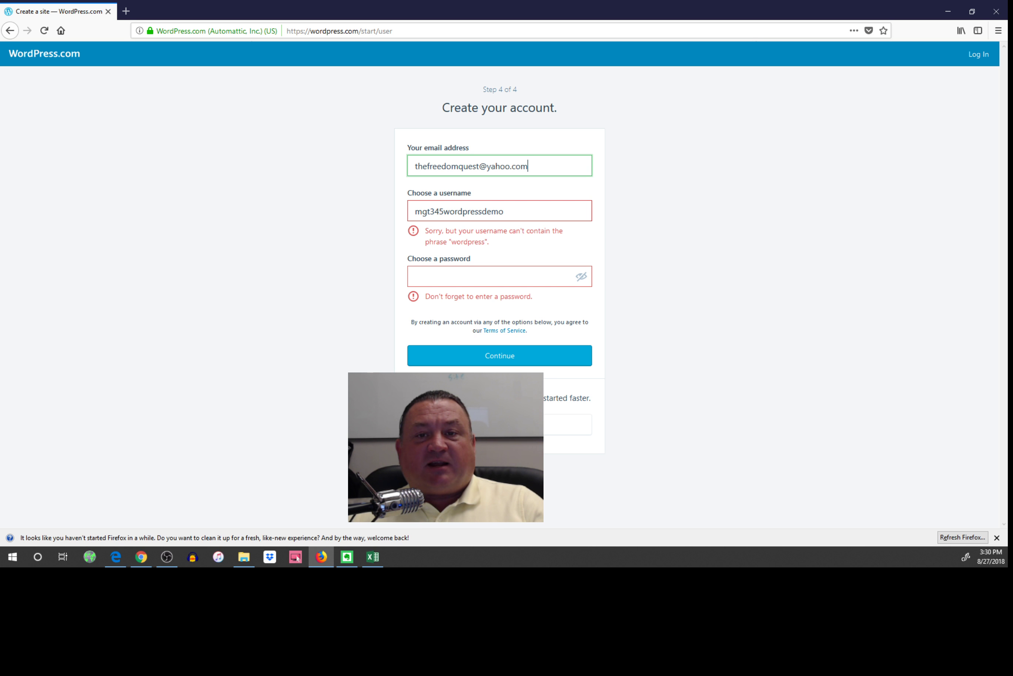
Strip 'wordpress' from the username, leaving mgt345demo, enter a password, and create the account.
drag(482, 211, 444, 211)
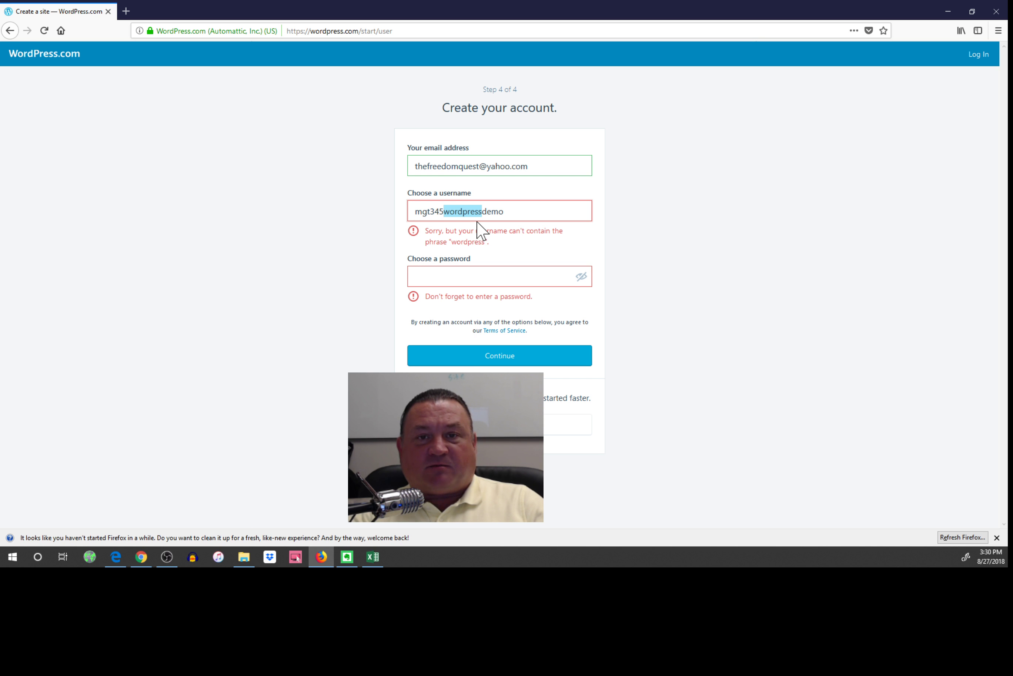
key(BackSpace)
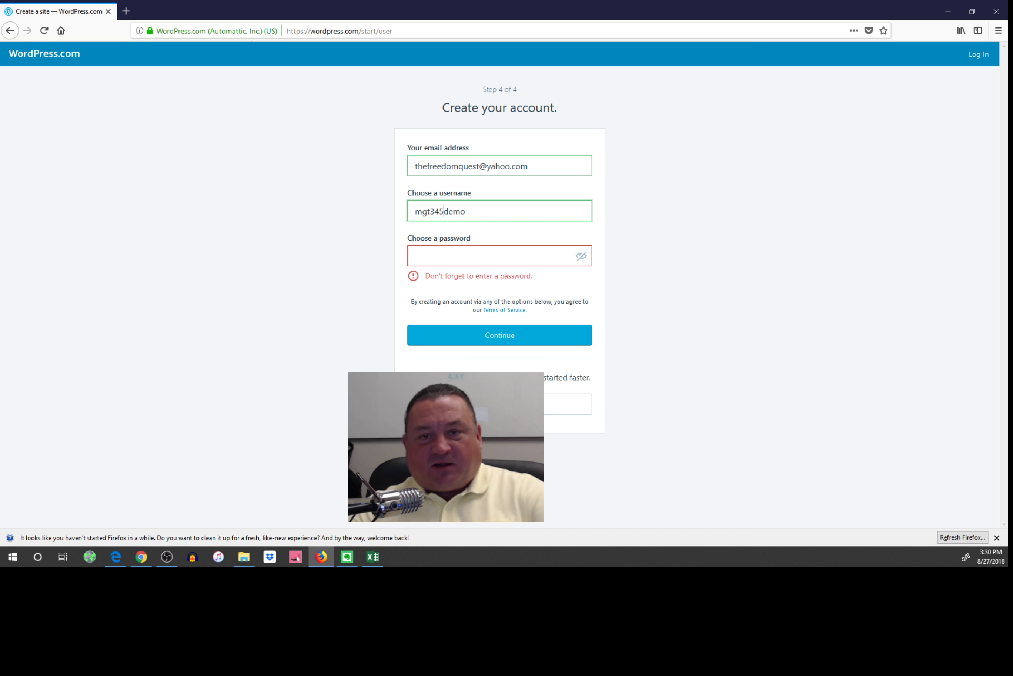
click(415, 256)
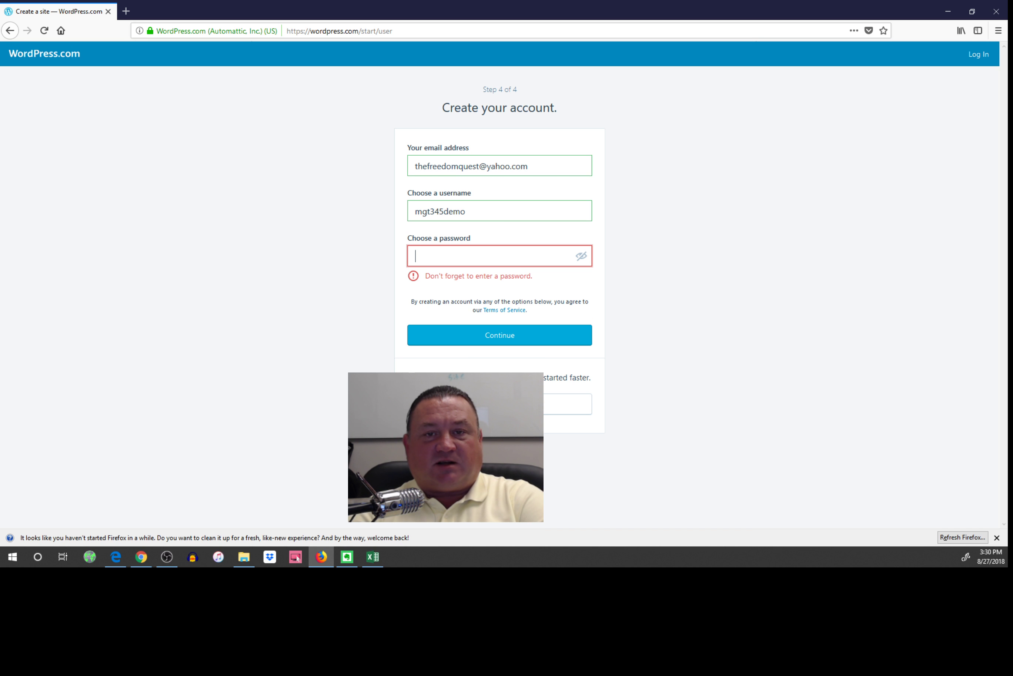
text(•••••••)
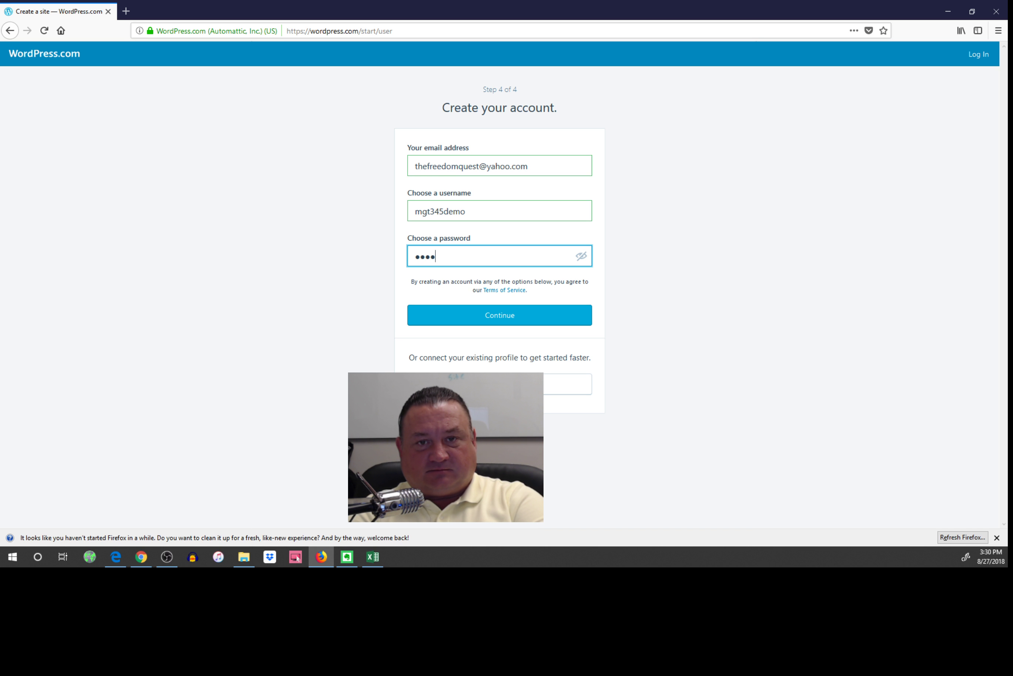
text(••)
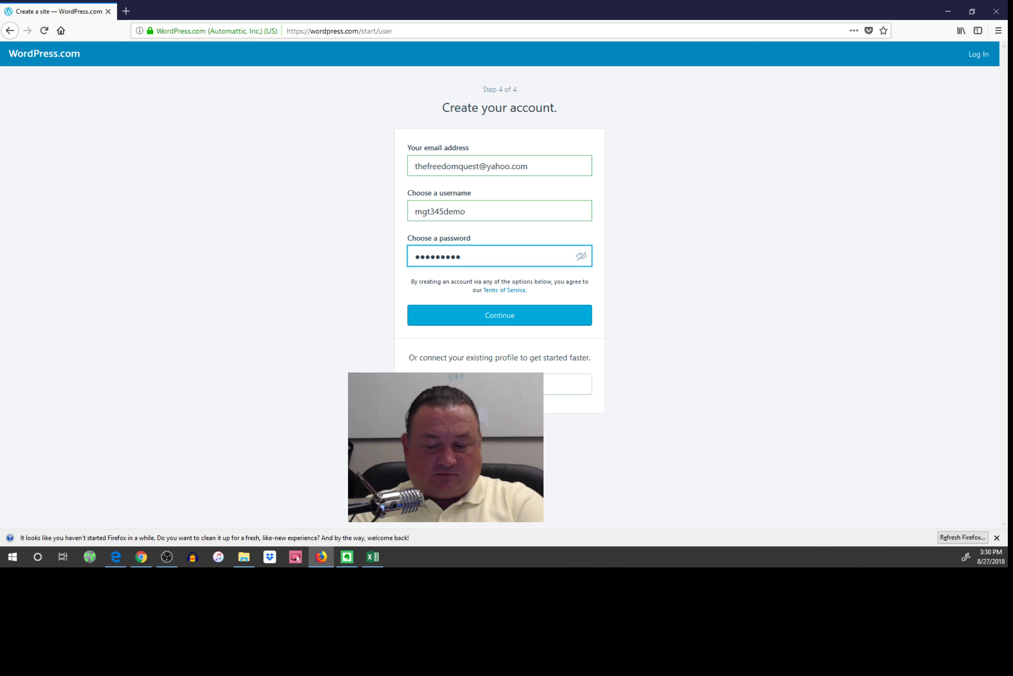
key(BackSpace)
key(BackSpace)
key(BackSpace)
key(BackSpace)
key(BackSpace)
key(BackSpace)
key(BackSpace)
key(BackSpace)
key(BackSpace)
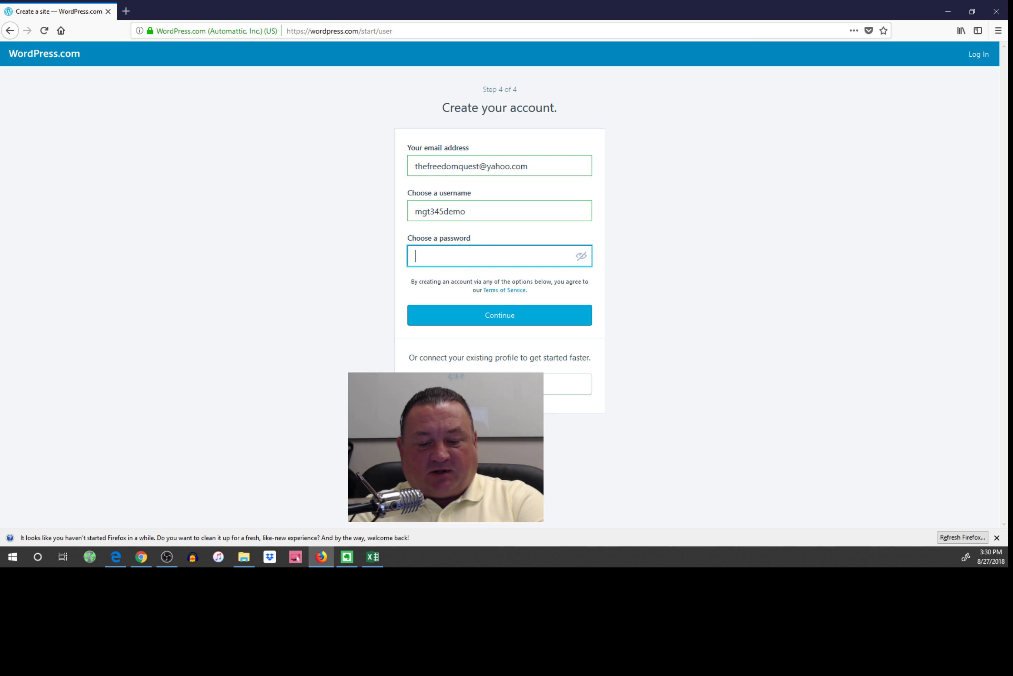
text(•••••)
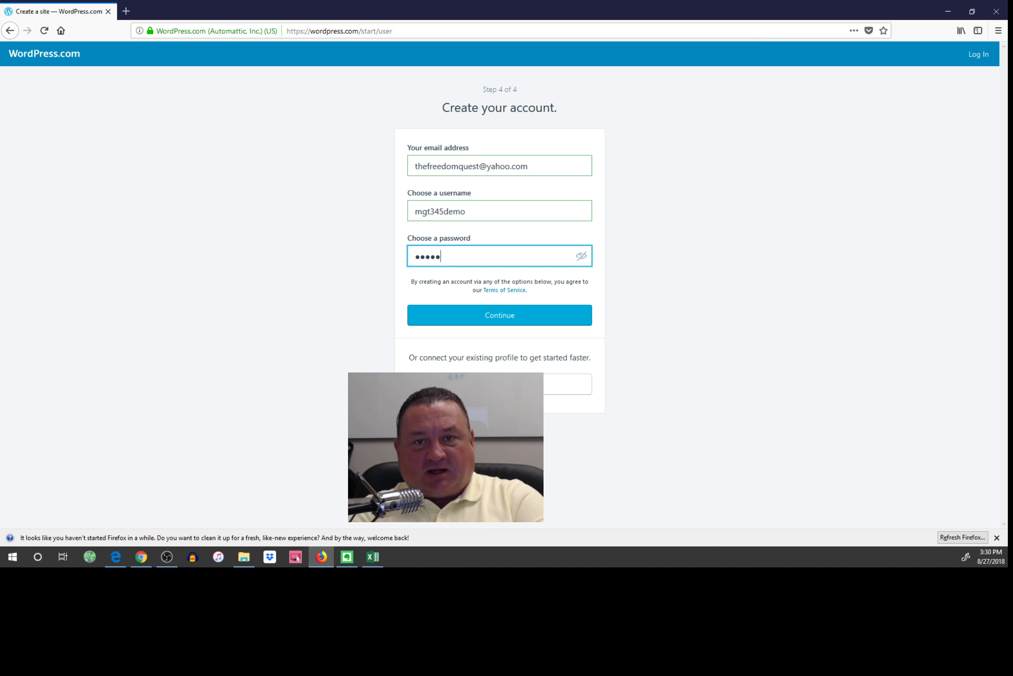
text(••••)
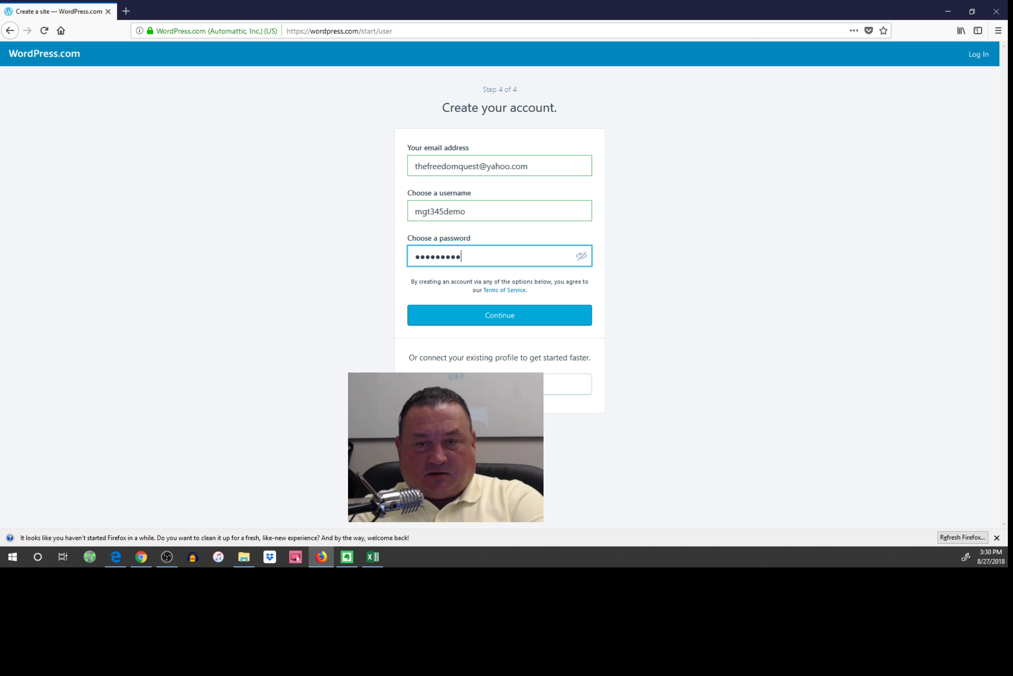
text(•)
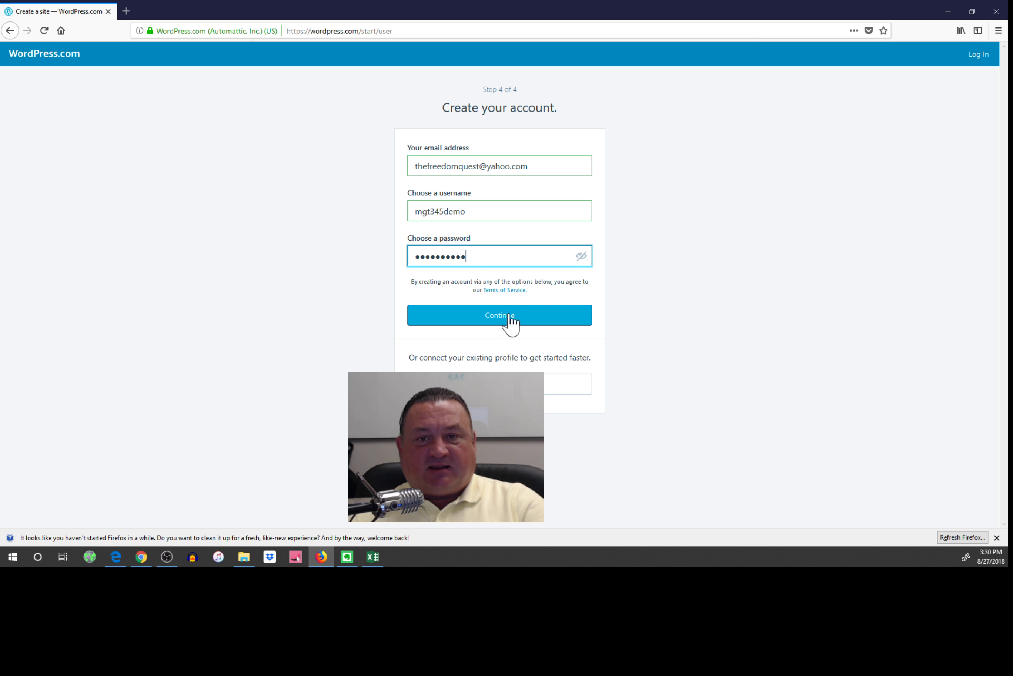
click(509, 317)
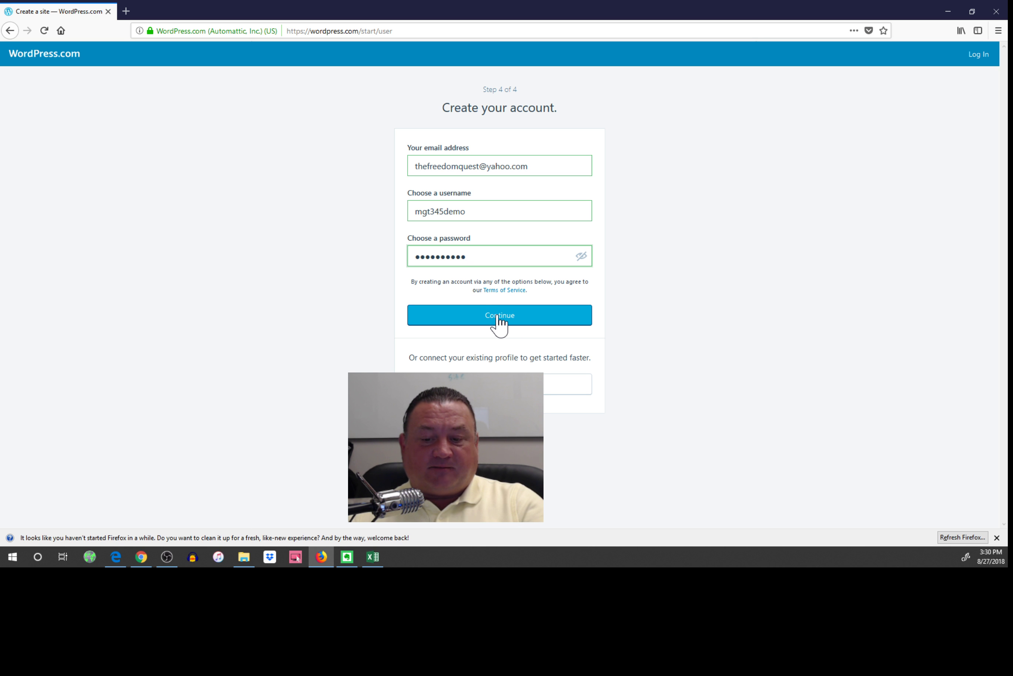
click(498, 318)
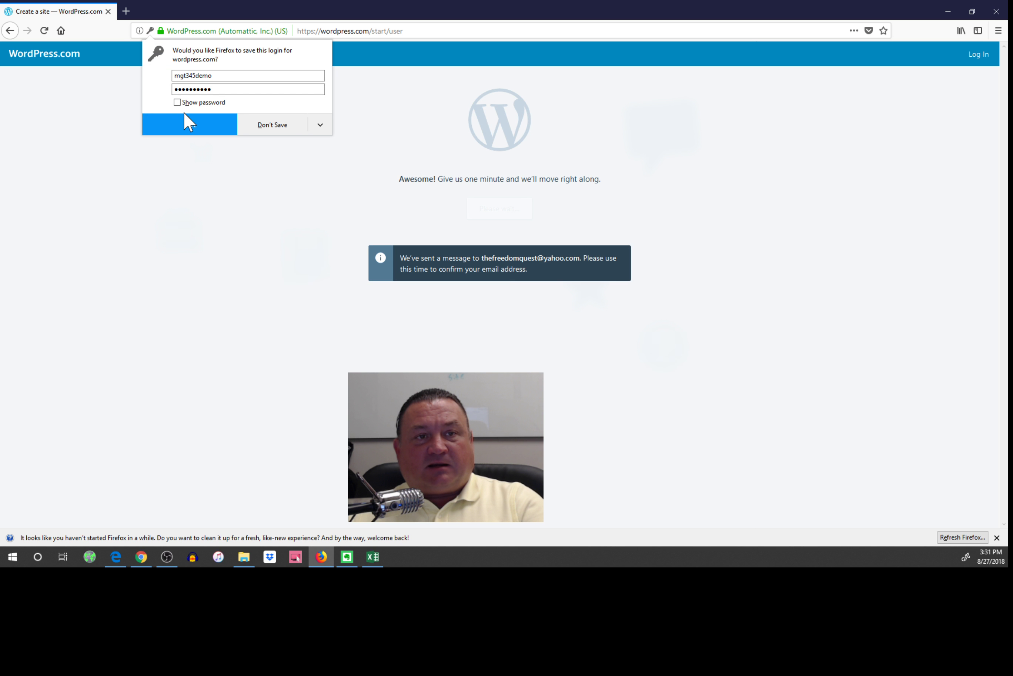
Save the new WordPress.com login in Firefox's password prompt.
click(190, 126)
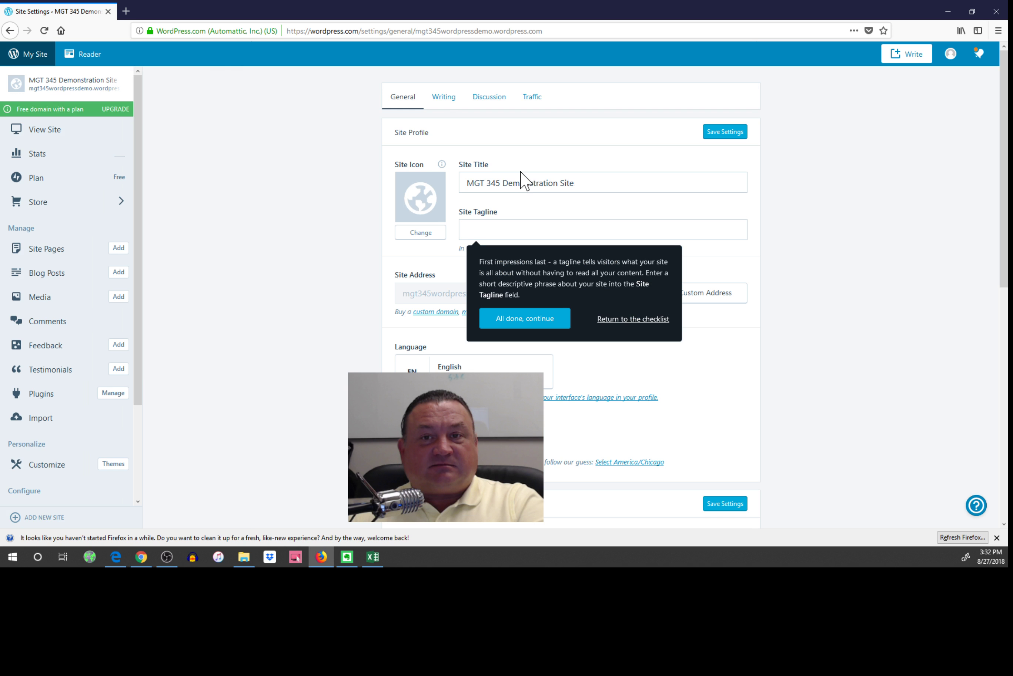
Set the site tagline to 'Do this for easy points in my class' and save settings.
click(515, 229)
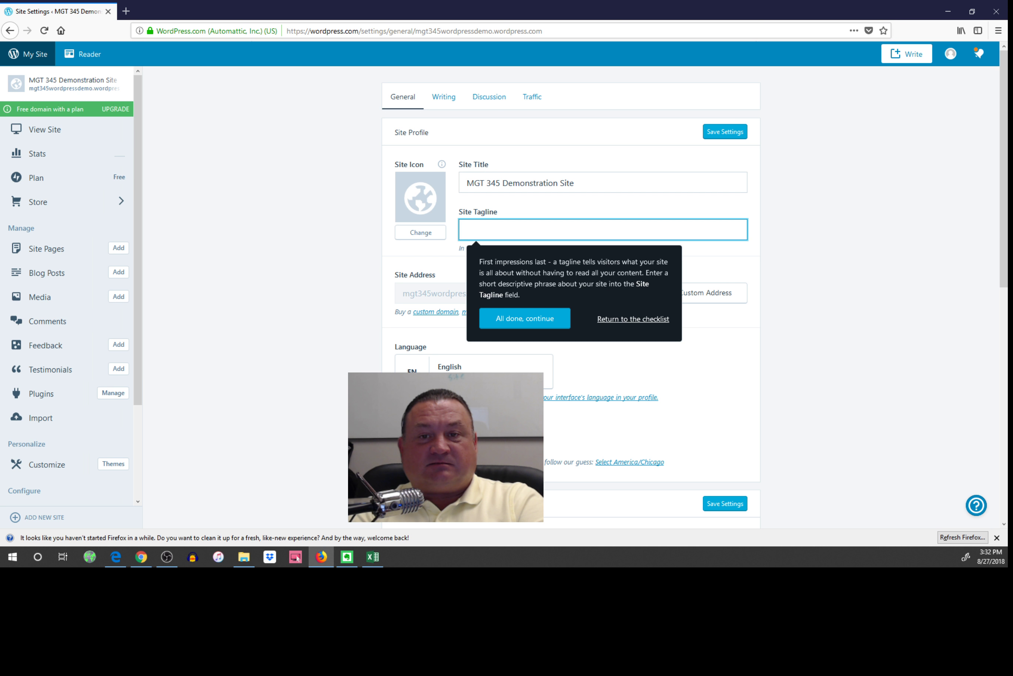
text(Do this for)
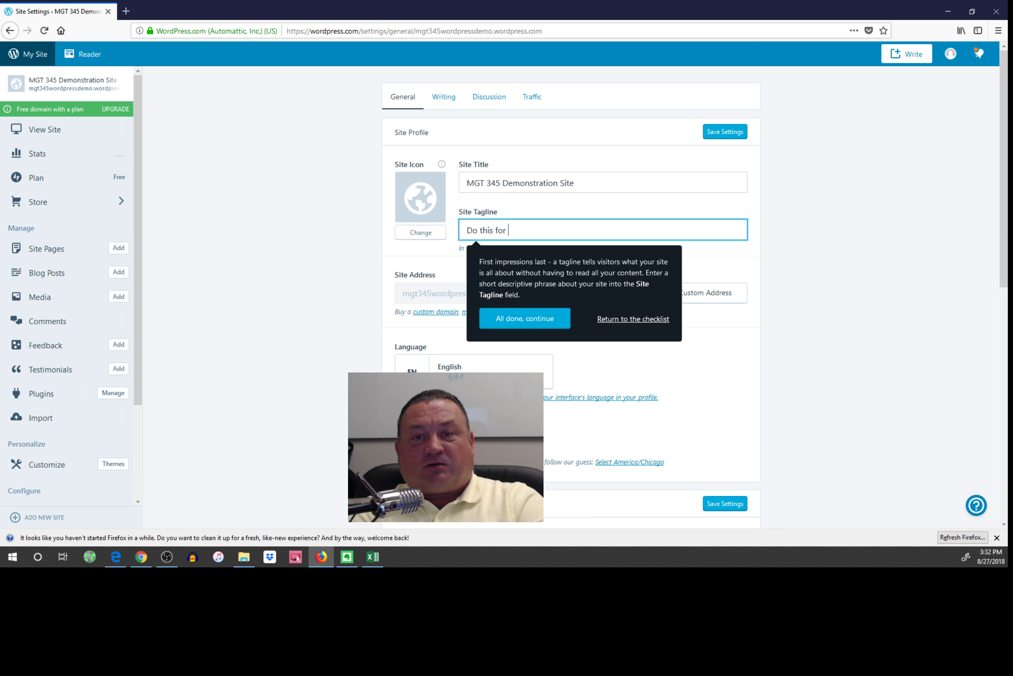
text(easy points in my class)
click(524, 318)
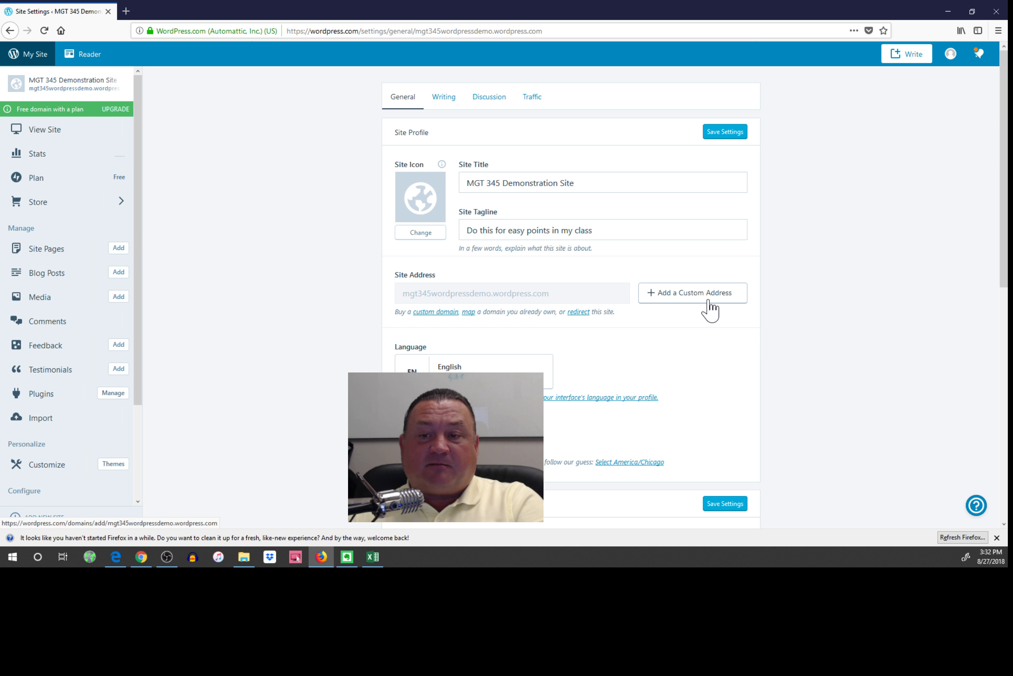
scroll(709, 310, down, 5)
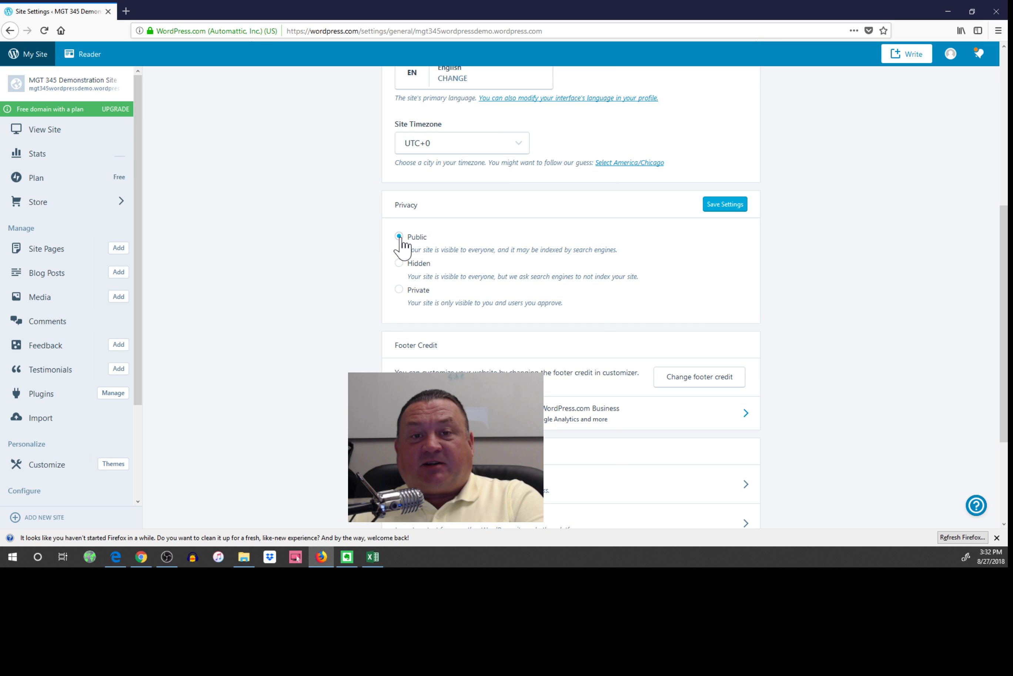
scroll(401, 245, down, 3)
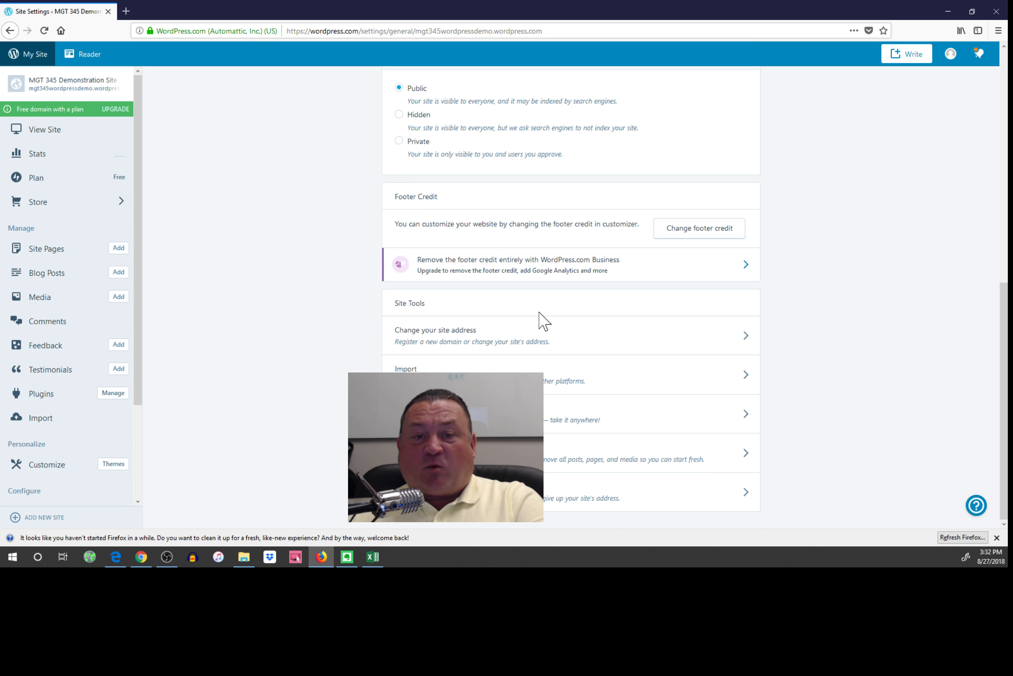
click(518, 350)
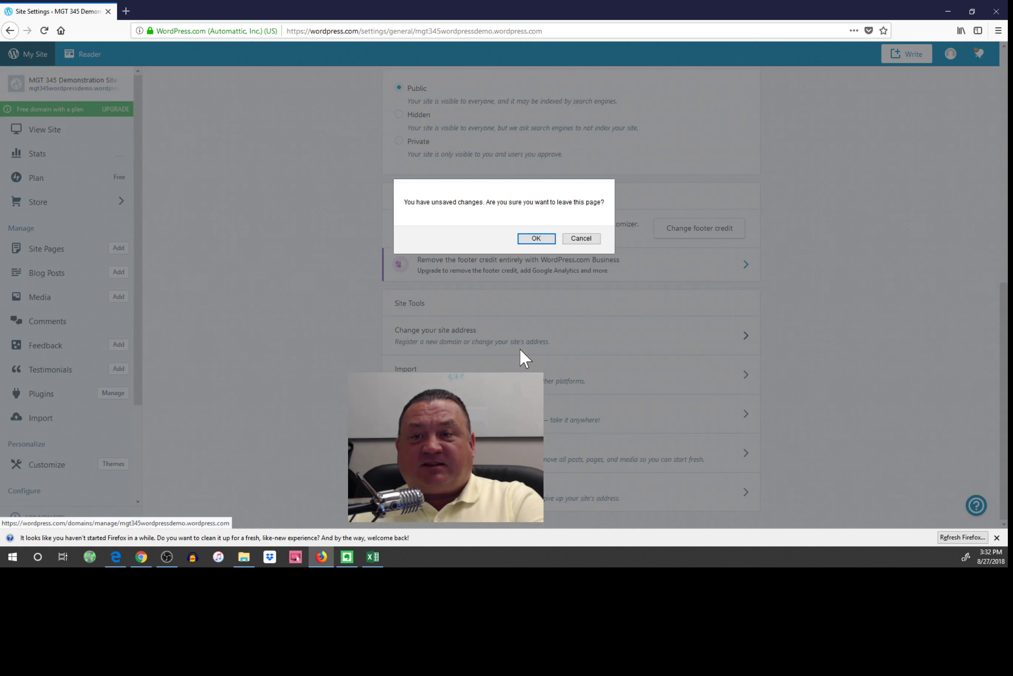
click(583, 239)
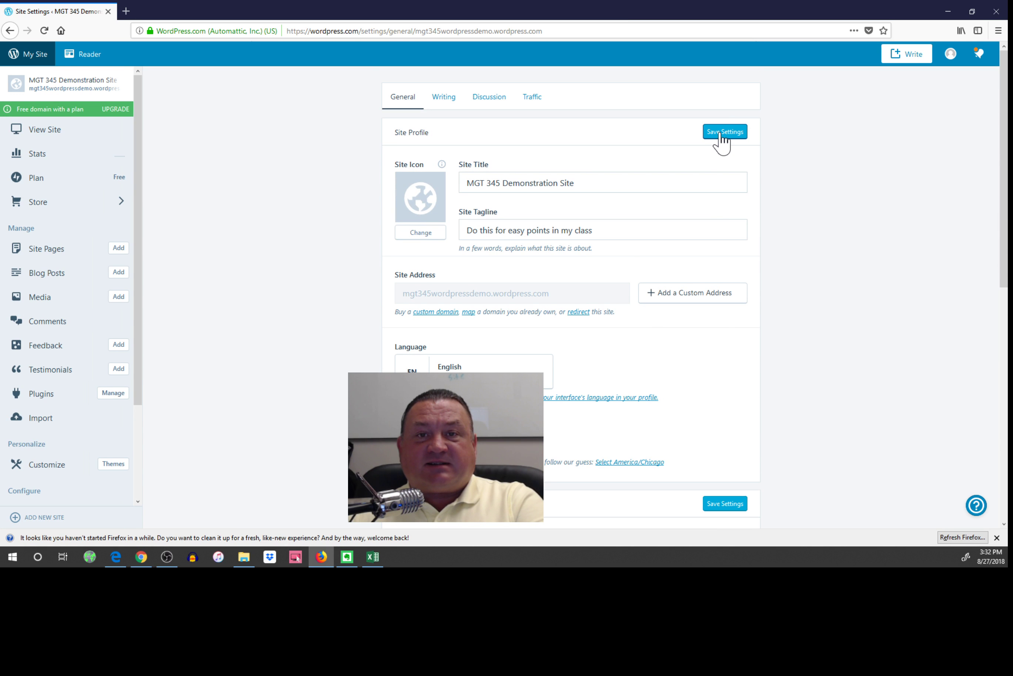
click(721, 133)
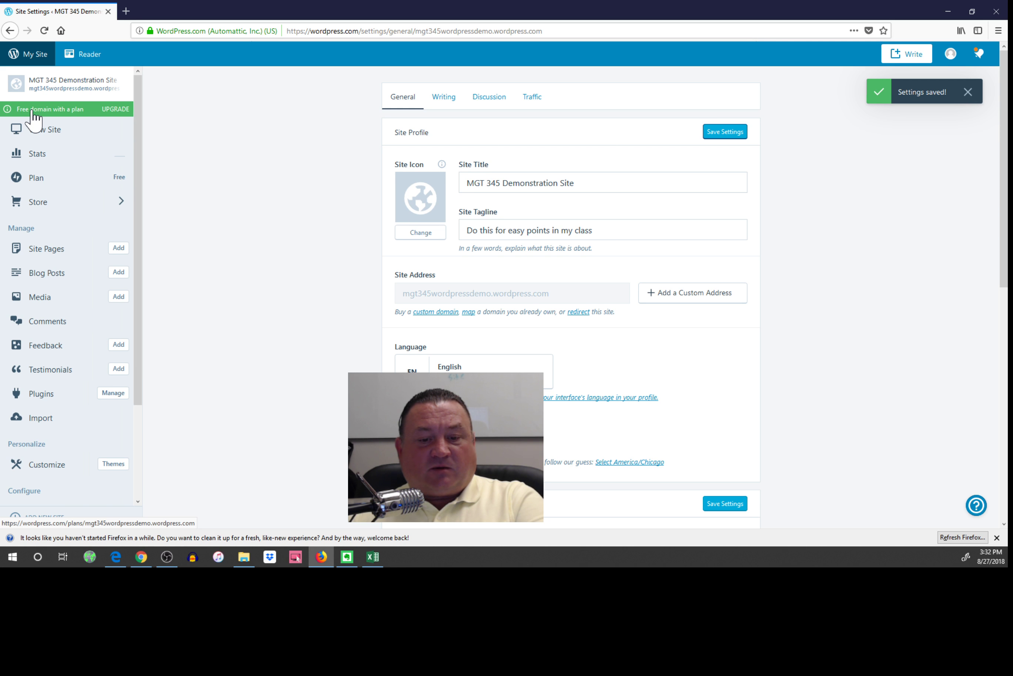
Preview the live site and scroll through its front page.
click(45, 138)
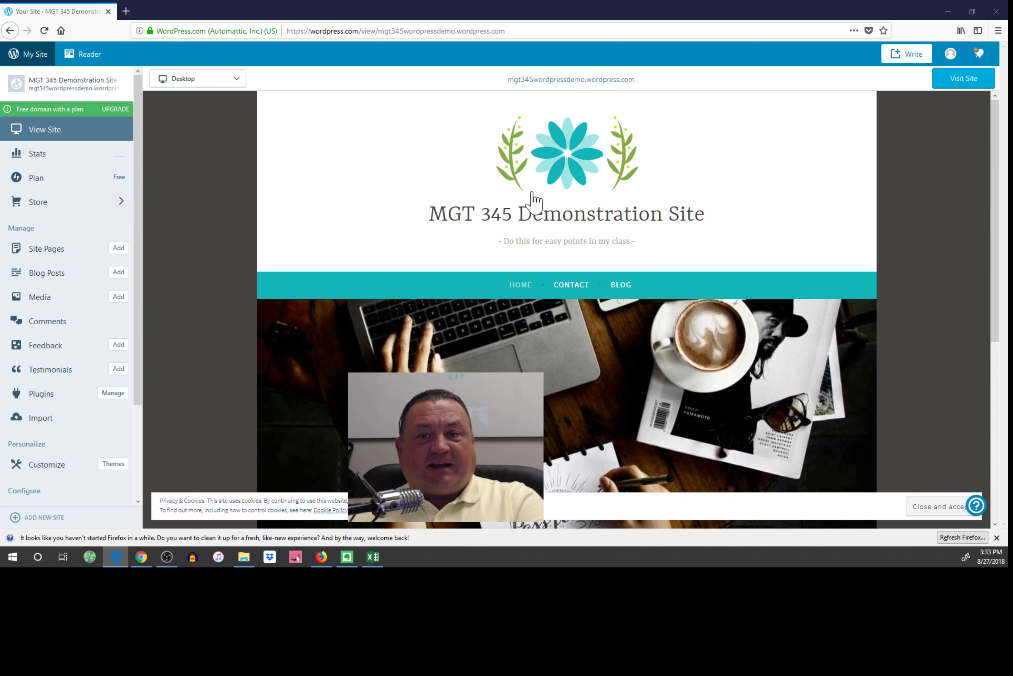
scroll(718, 192, down, 5)
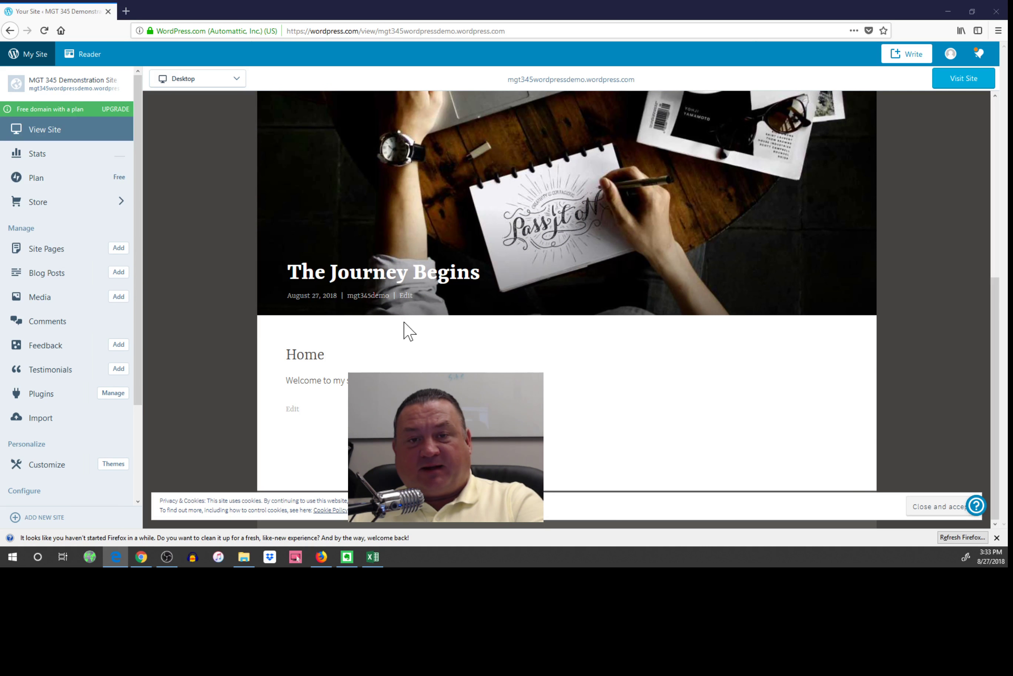
scroll(410, 336, up, 5)
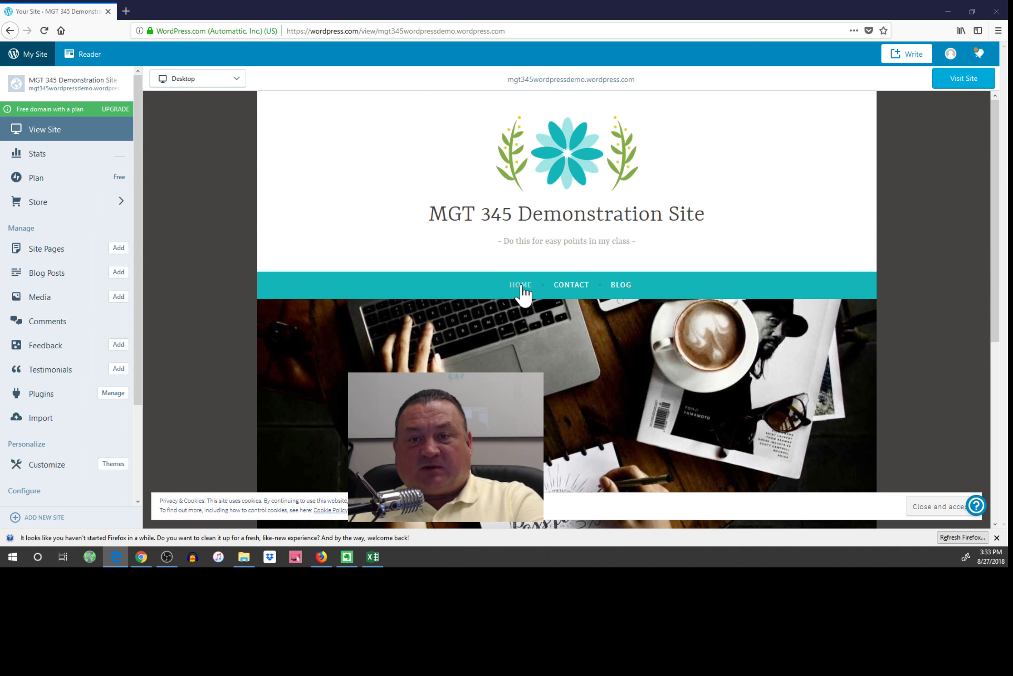
Look over the Contact page and test submitting its empty contact form.
click(575, 286)
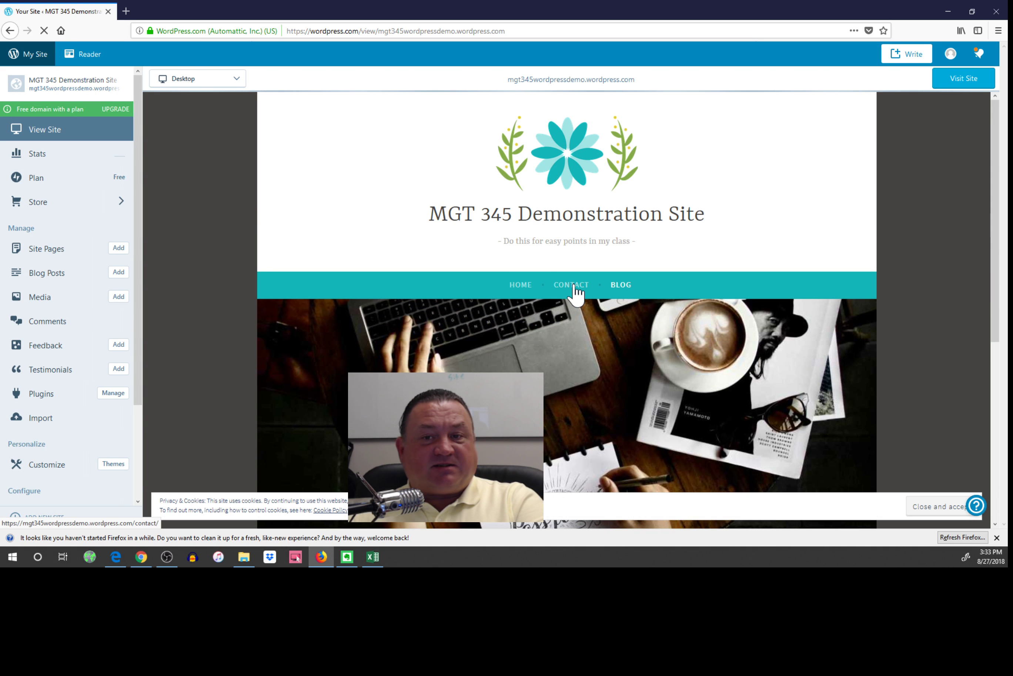
scroll(545, 305, down, 3)
scroll(545, 305, down, 4)
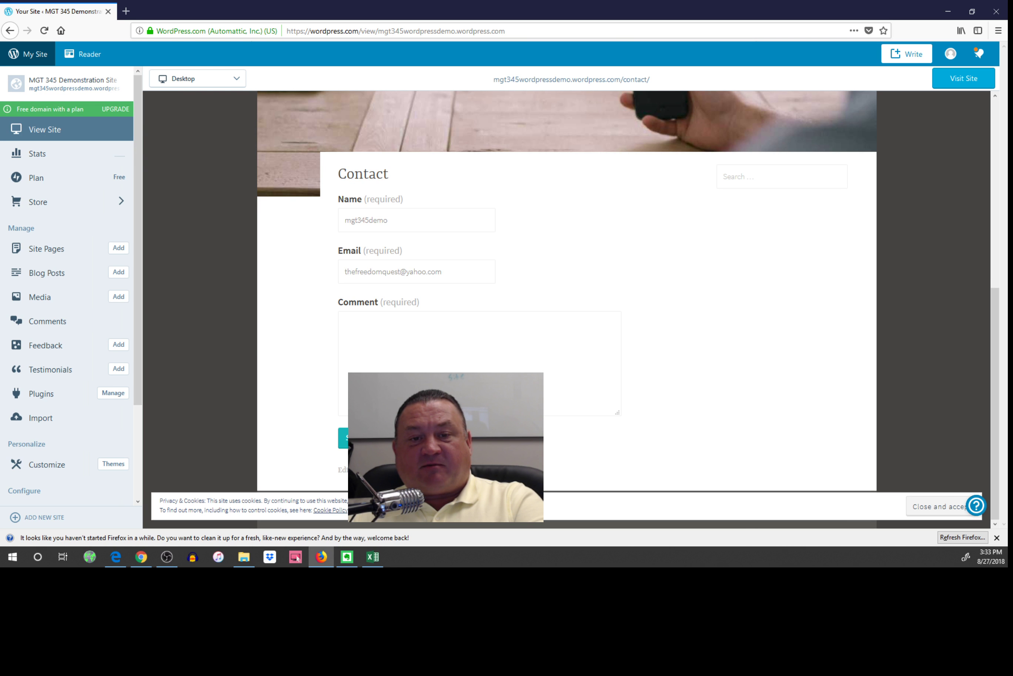
scroll(530, 333, up, 5)
scroll(530, 333, down, 3)
scroll(531, 333, down, 3)
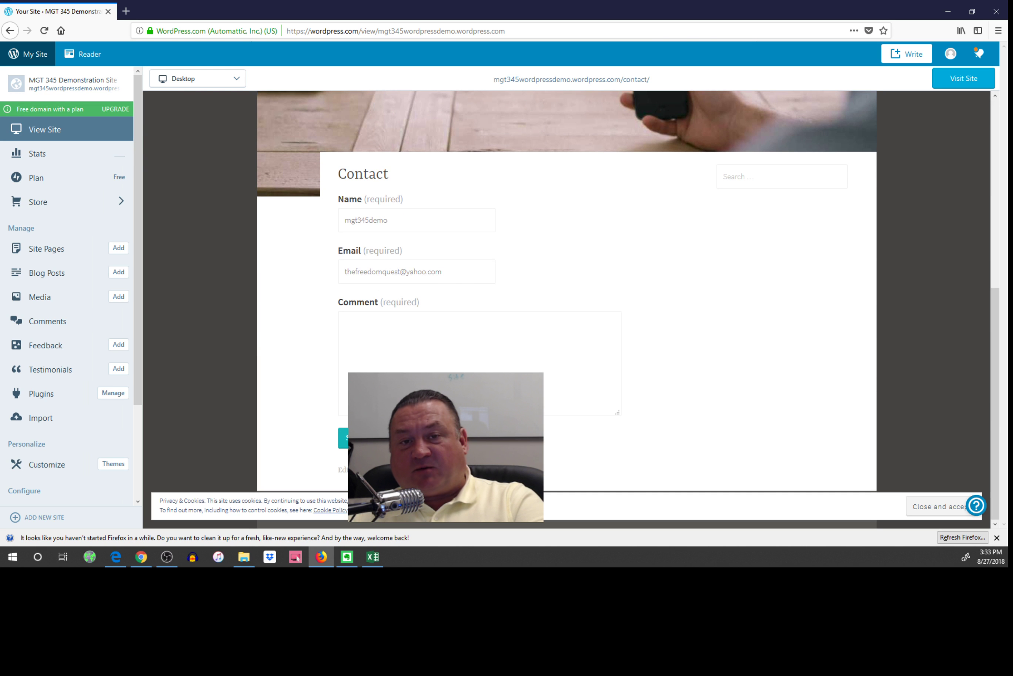
click(362, 437)
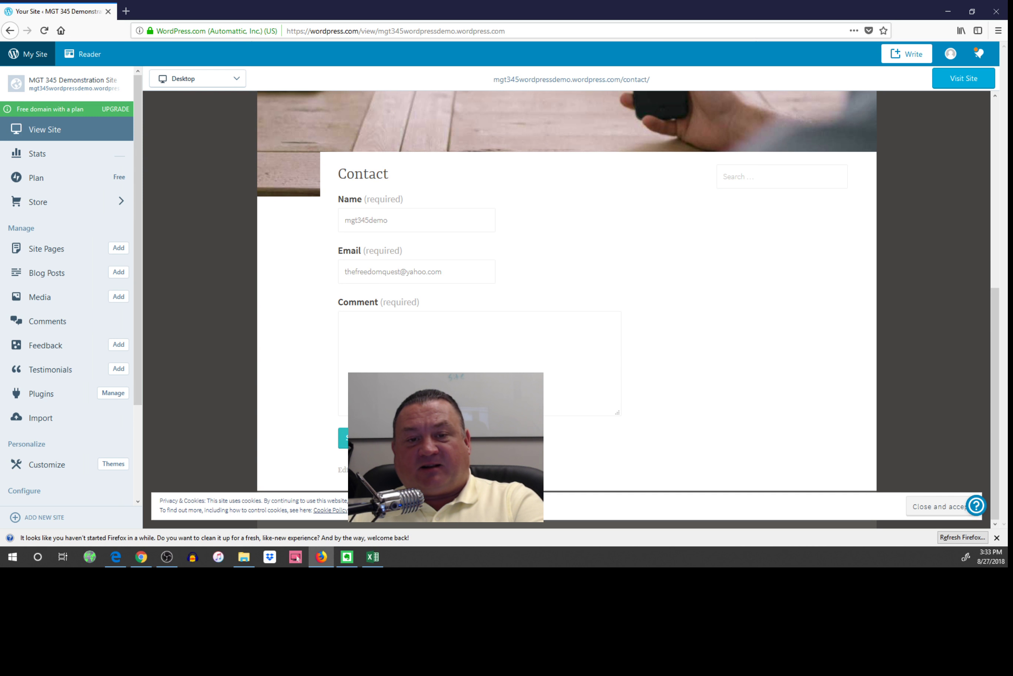
scroll(547, 389, up, 5)
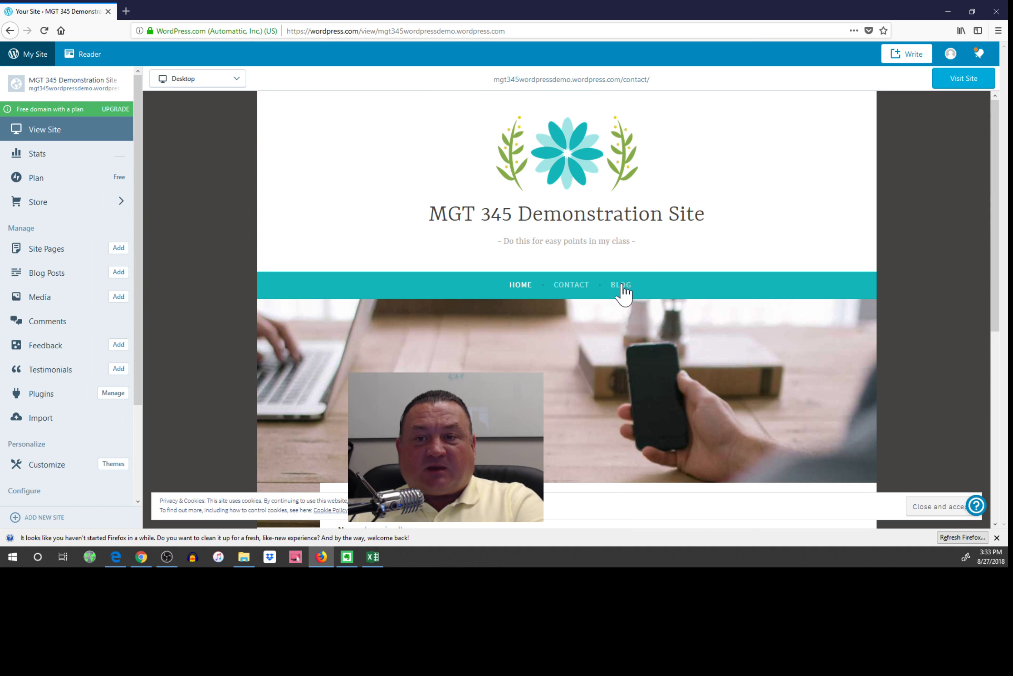
Browse the Blog page, then return the preview to the Home page's welcome section.
click(620, 286)
scroll(567, 345, down, 8)
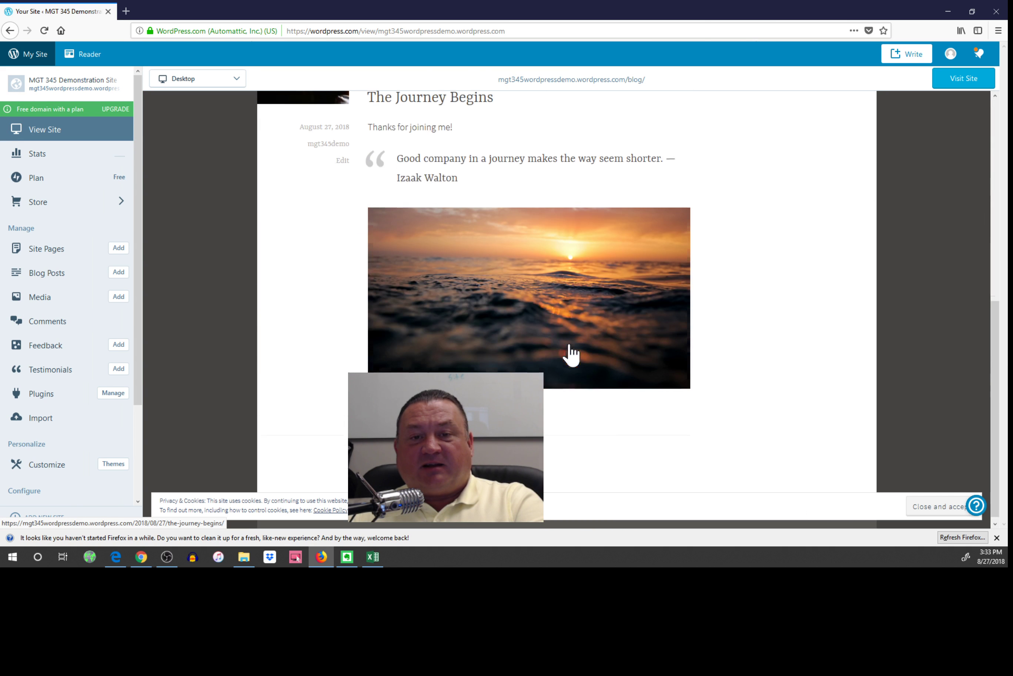
scroll(569, 342, up, 8)
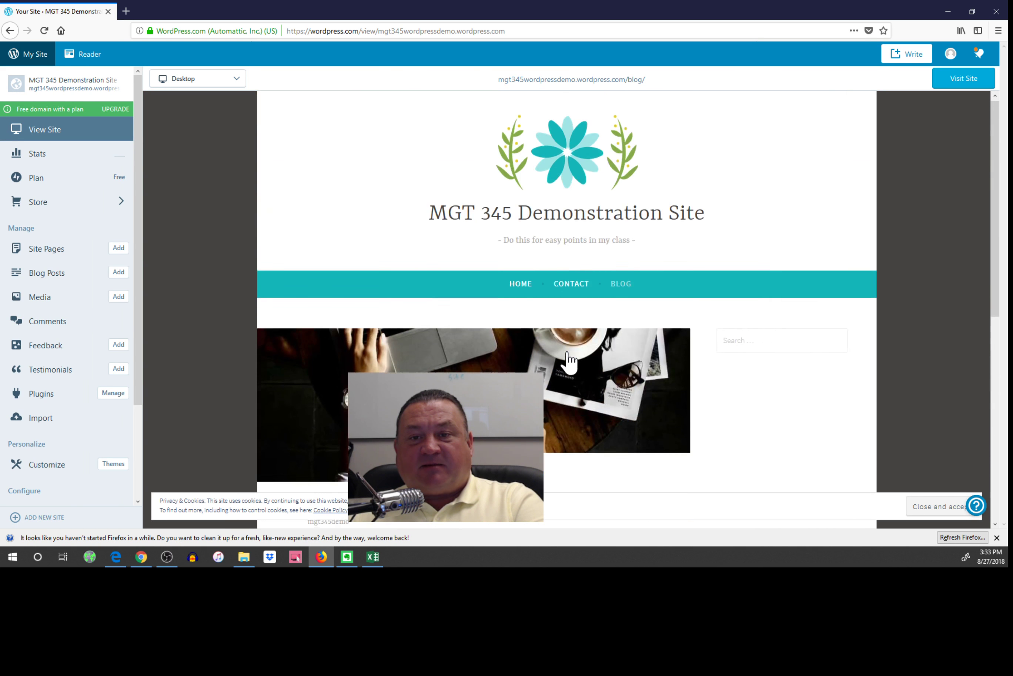
scroll(566, 350, down, 8)
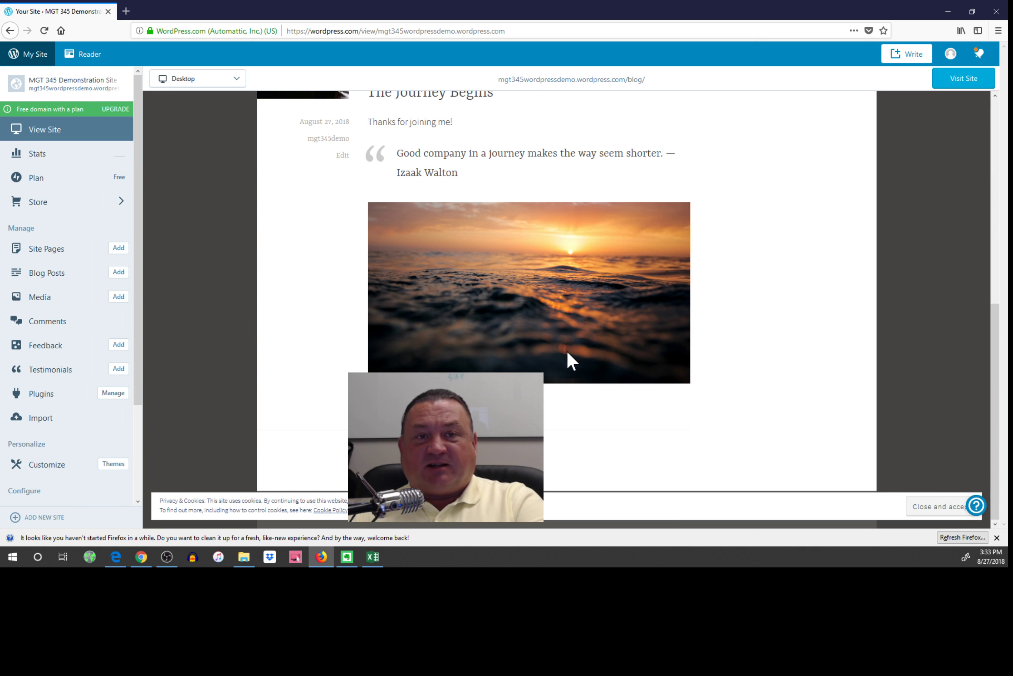
scroll(567, 350, up, 8)
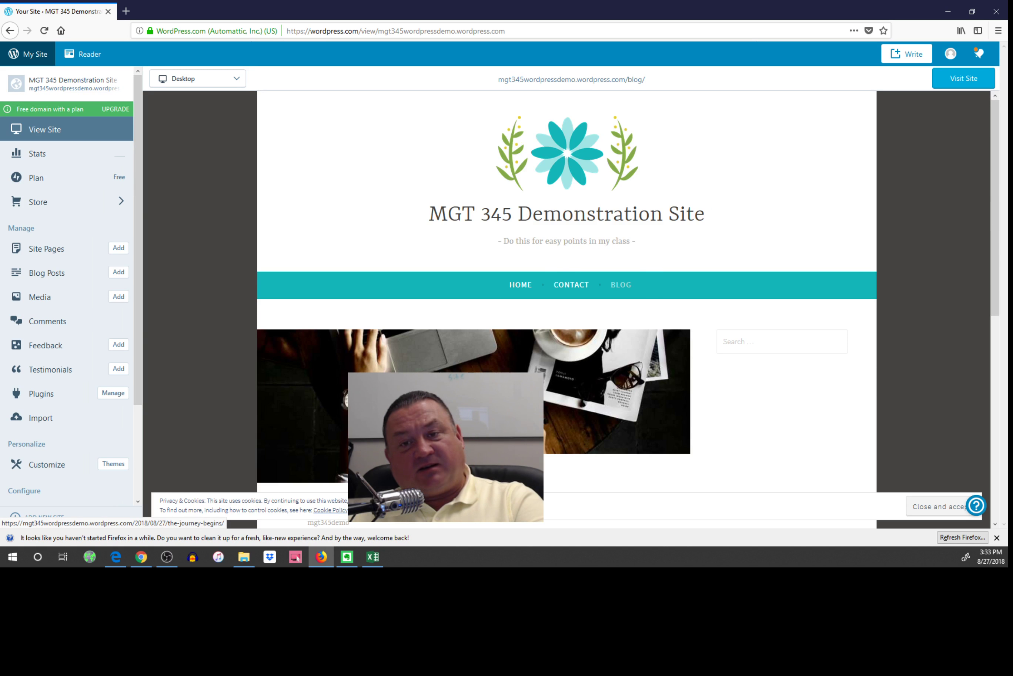
click(525, 289)
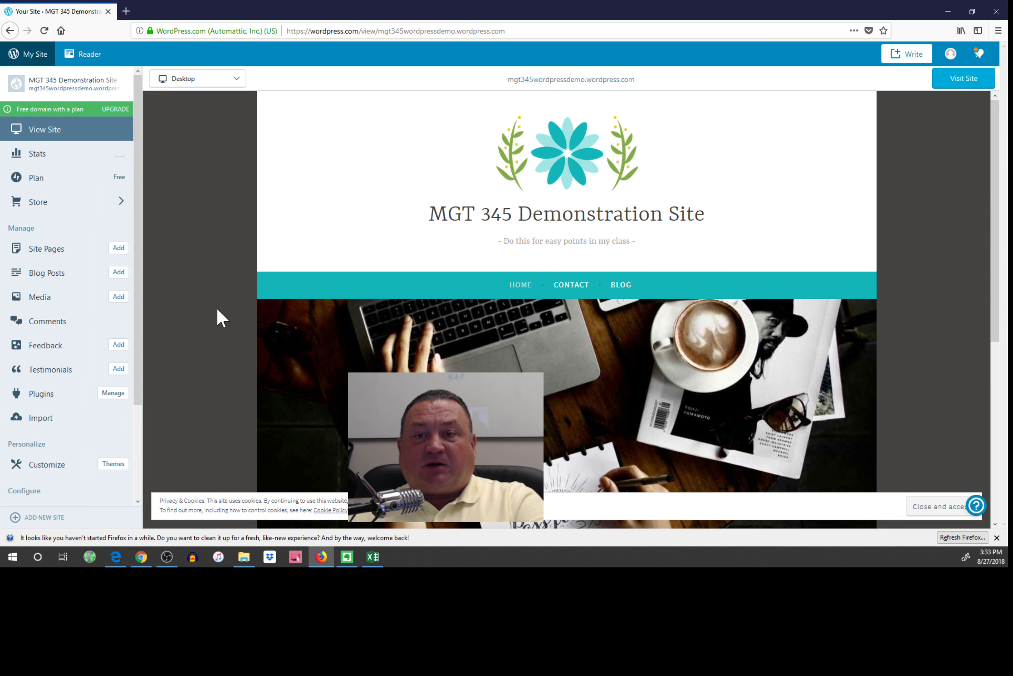
scroll(217, 308, down, 8)
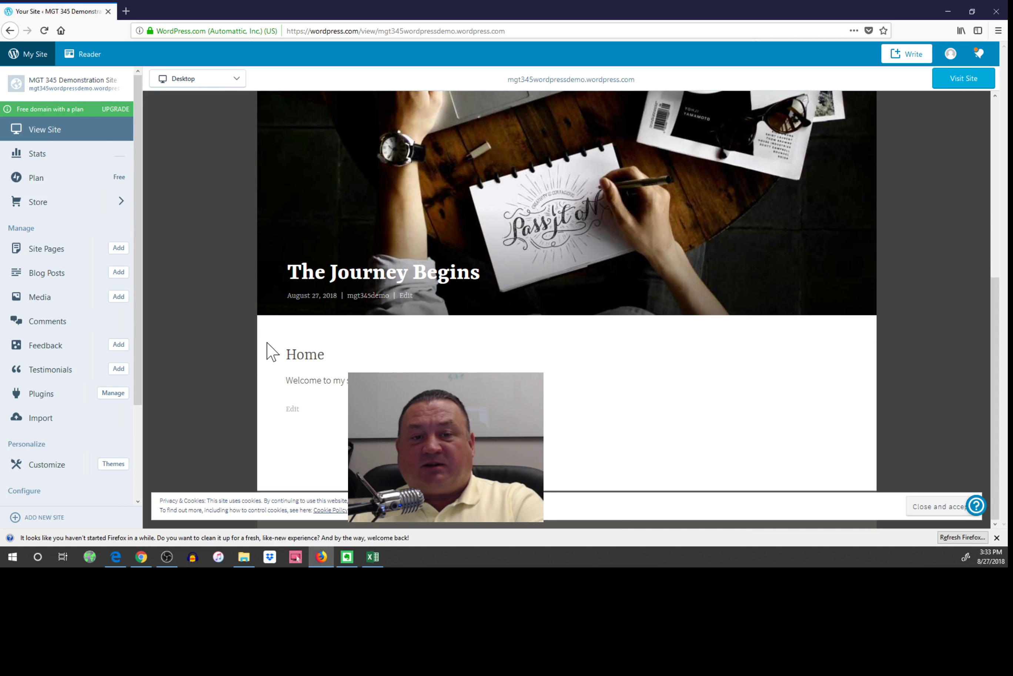
Edit the Home page, finish the editor's welcome tour, and bring up the Add choices.
click(293, 411)
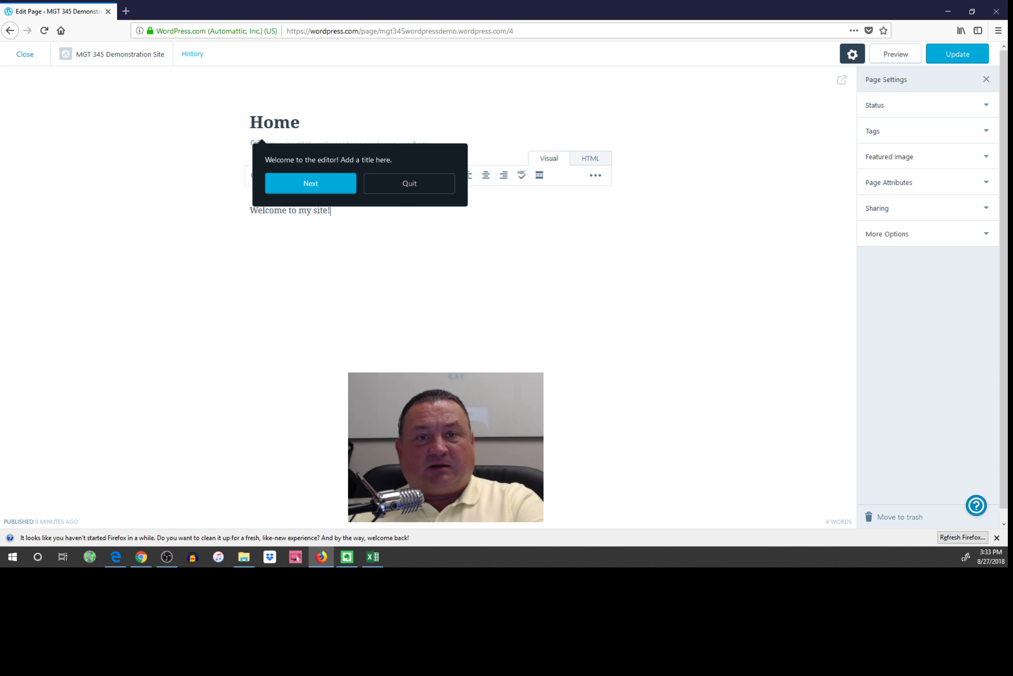
click(315, 186)
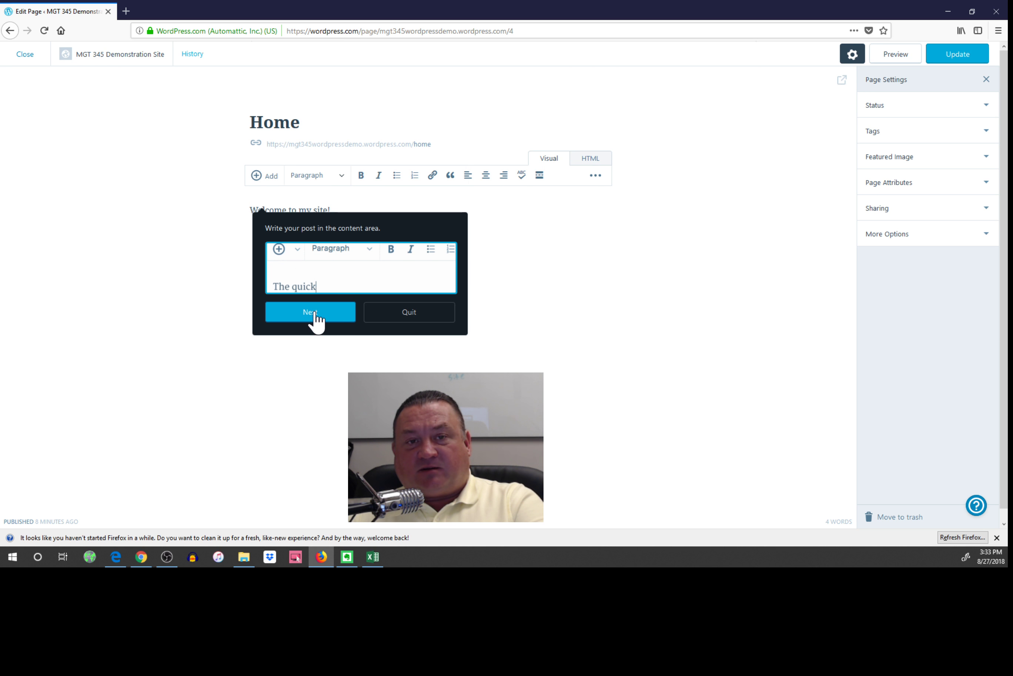
click(314, 317)
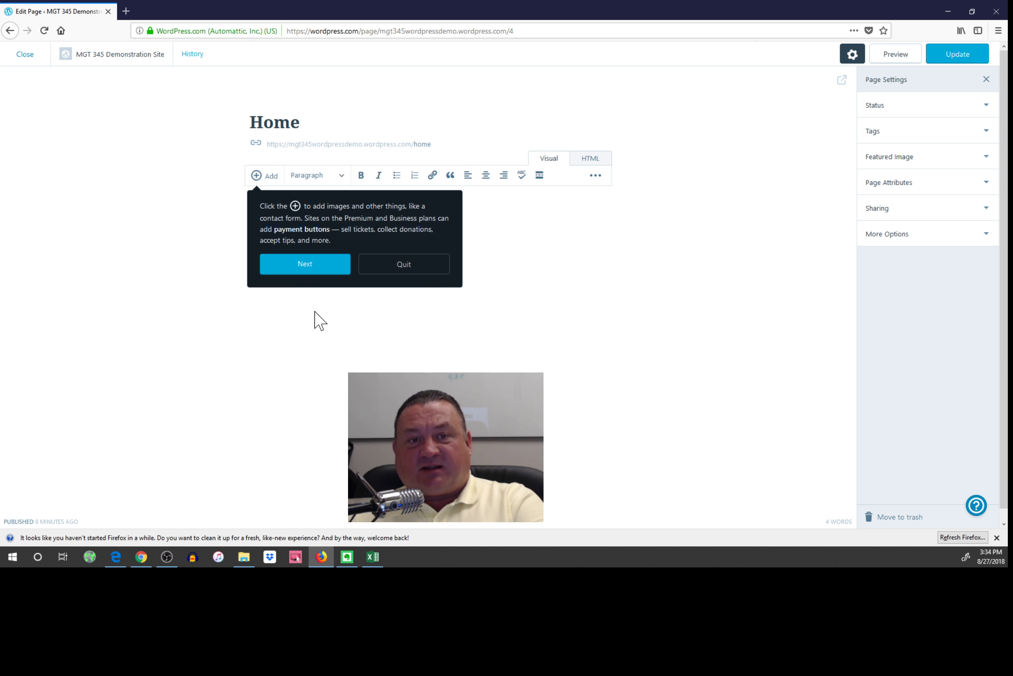
click(307, 267)
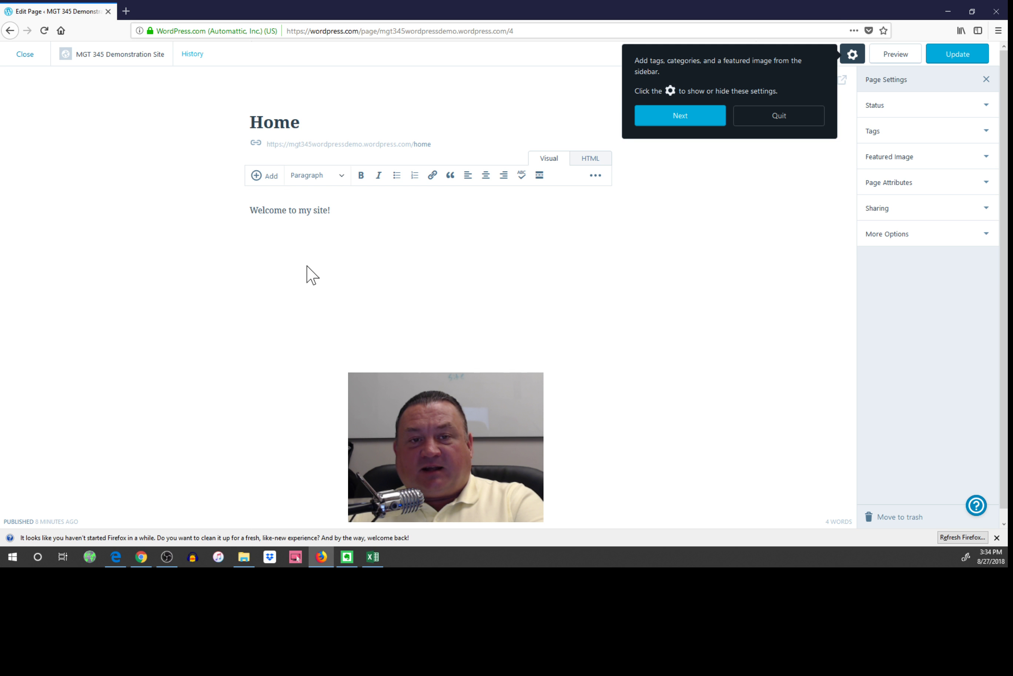
click(689, 116)
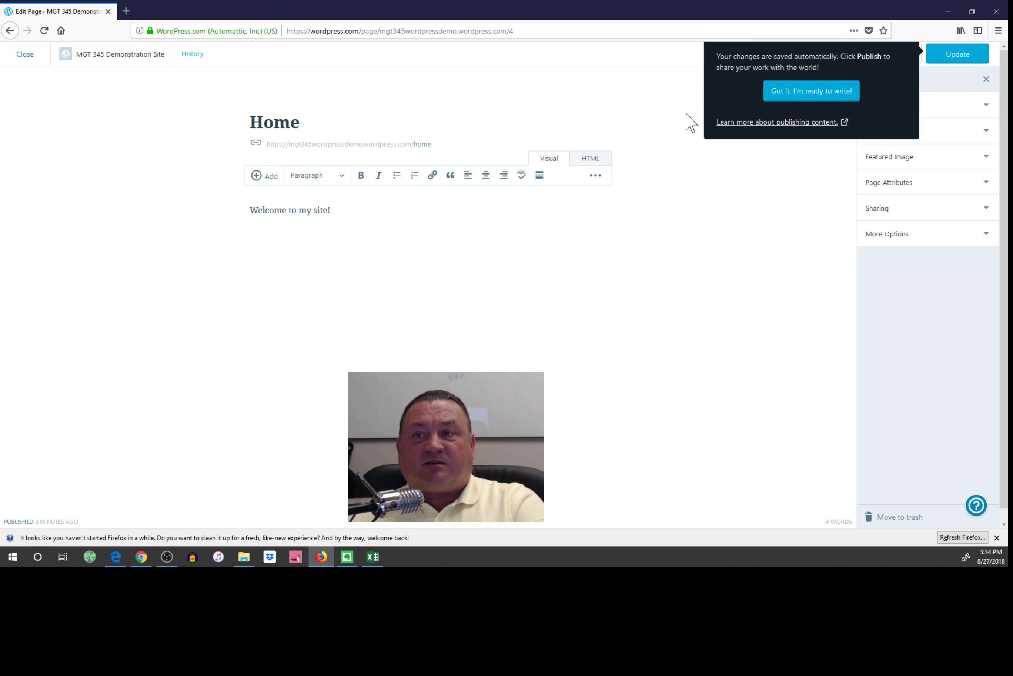
click(815, 93)
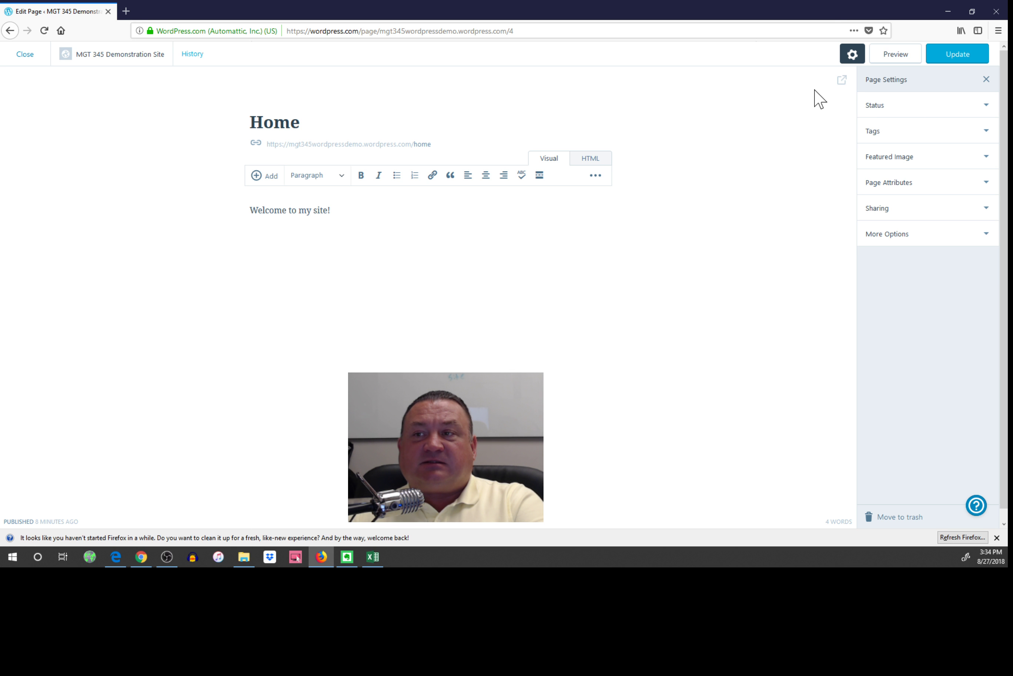
click(270, 175)
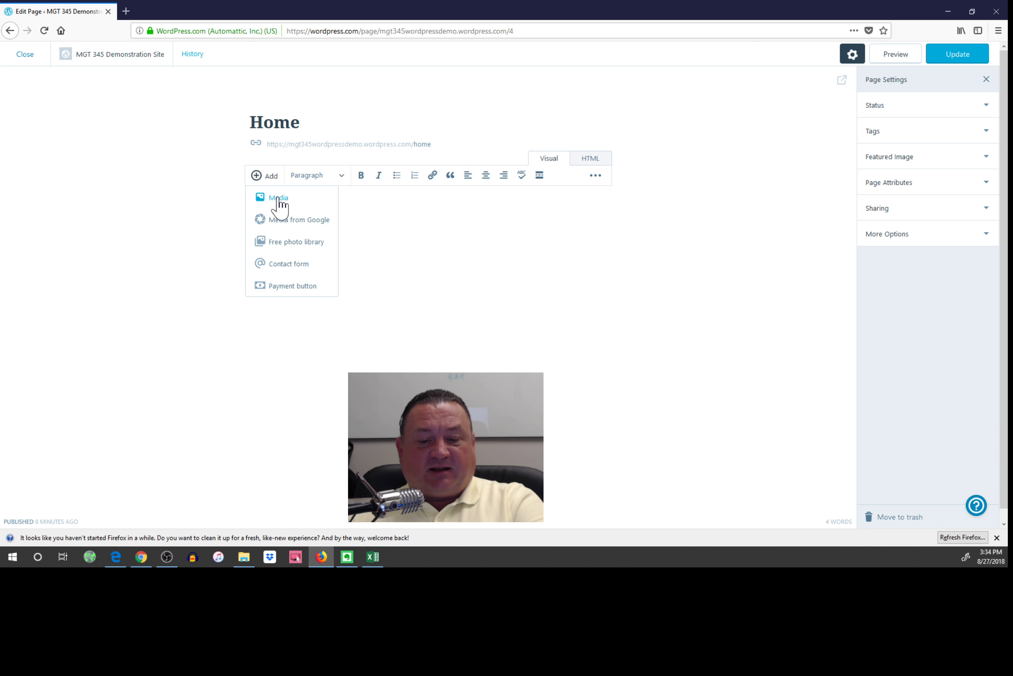
Open the media library with its three Aug 27 images, then re-maximize the browser.
click(278, 198)
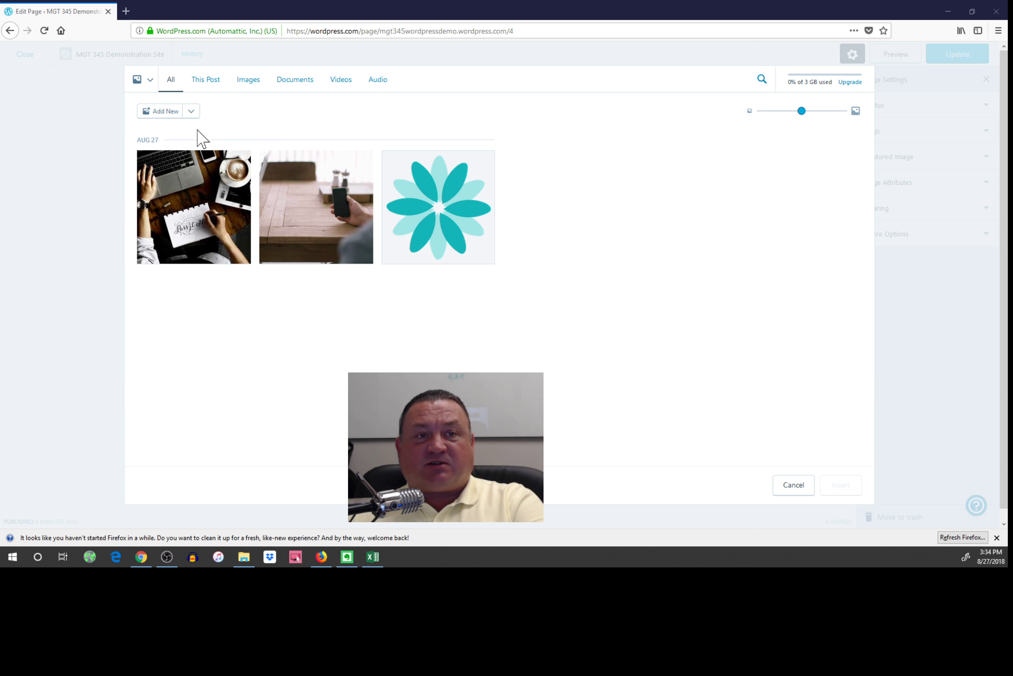
drag(301, 18, 320, 343)
key(super+d)
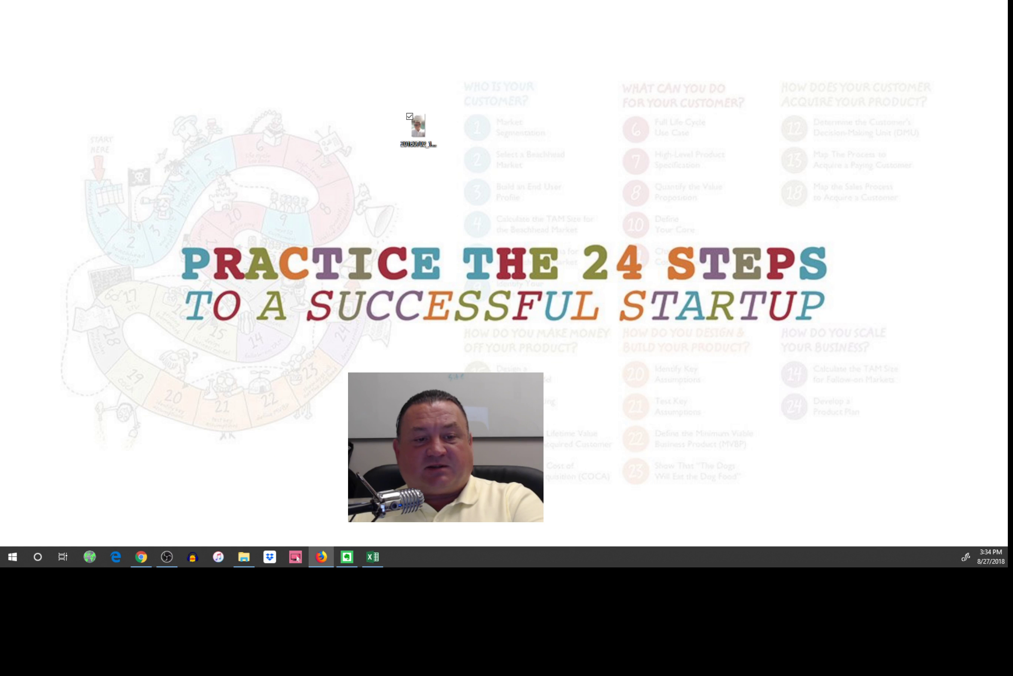
key(alt+Tab)
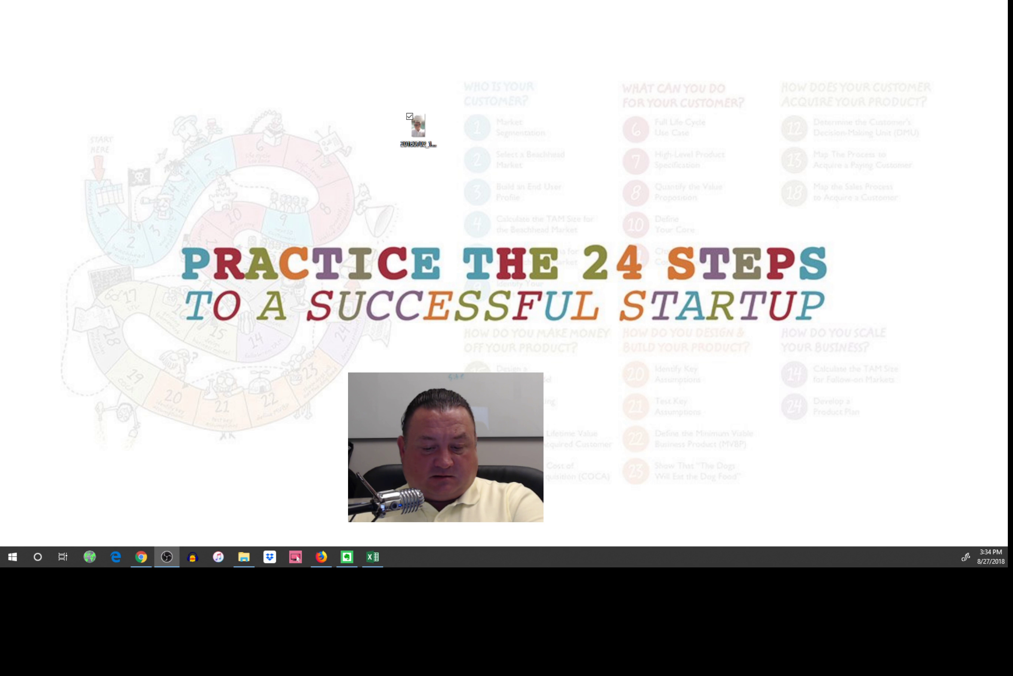
key(alt+Tab)
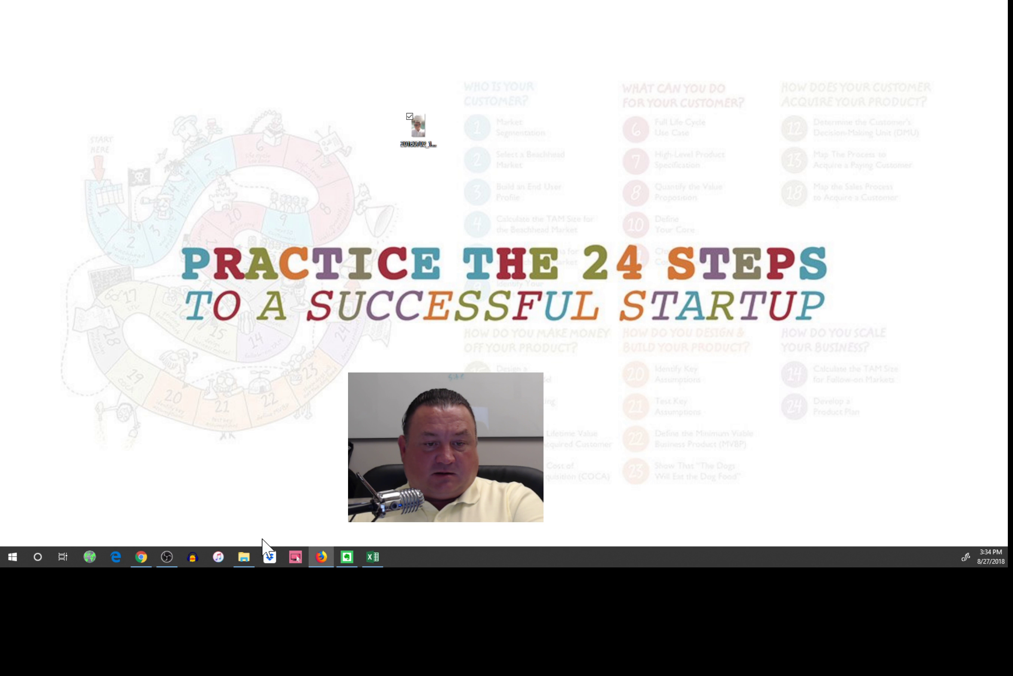
drag(305, 567, 465, 2)
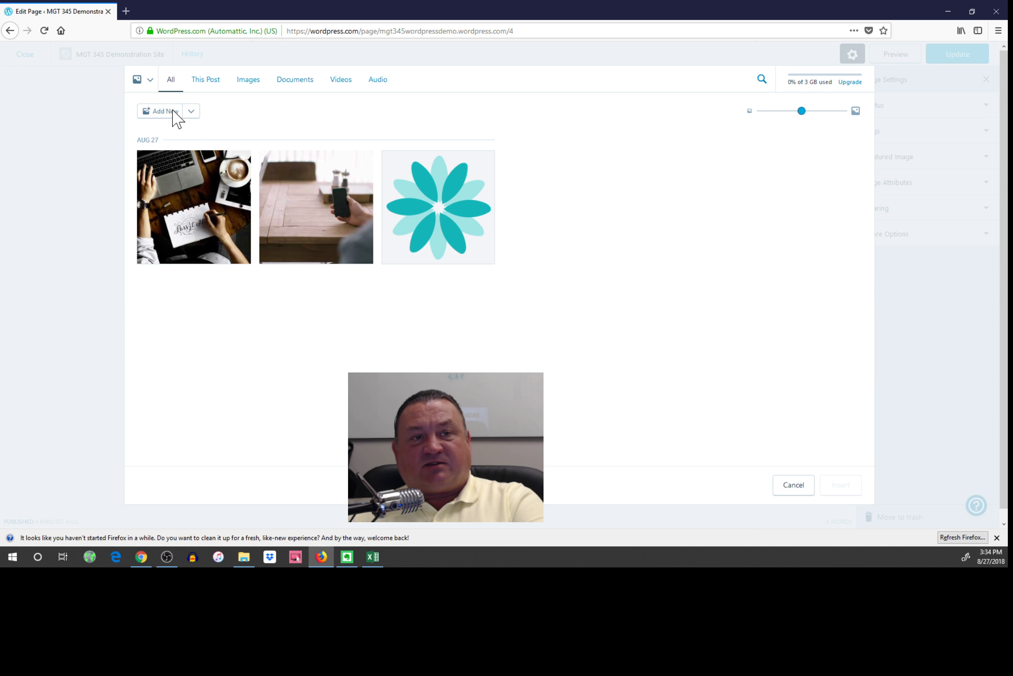
Upload the sunglasses portrait photo and insert it below 'Welcome to my site!'.
click(175, 114)
click(119, 148)
double_click(118, 155)
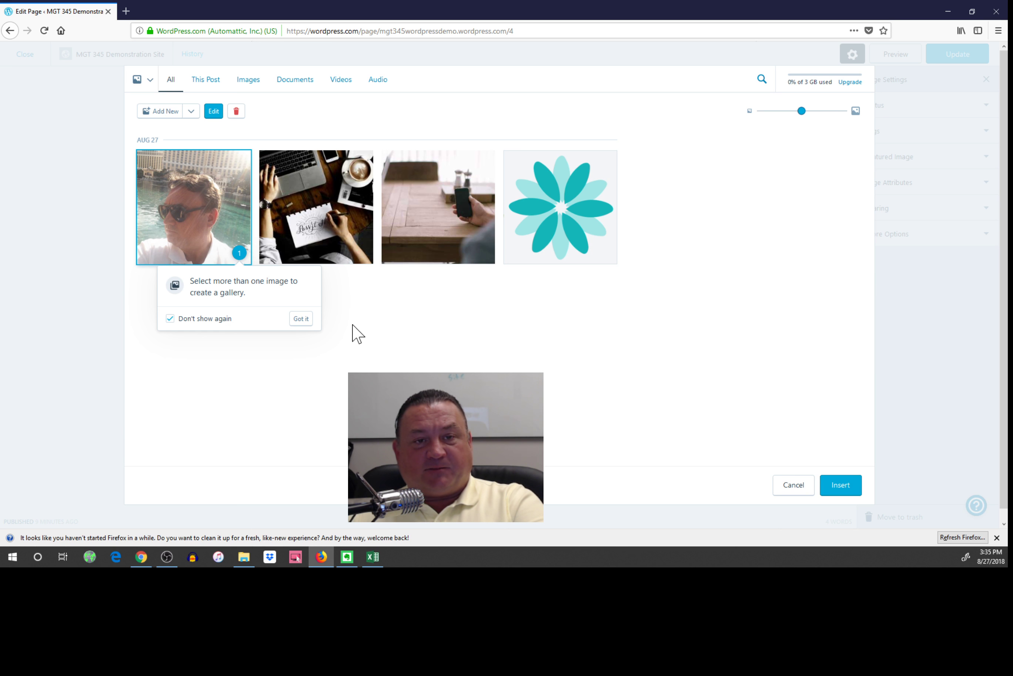
click(300, 319)
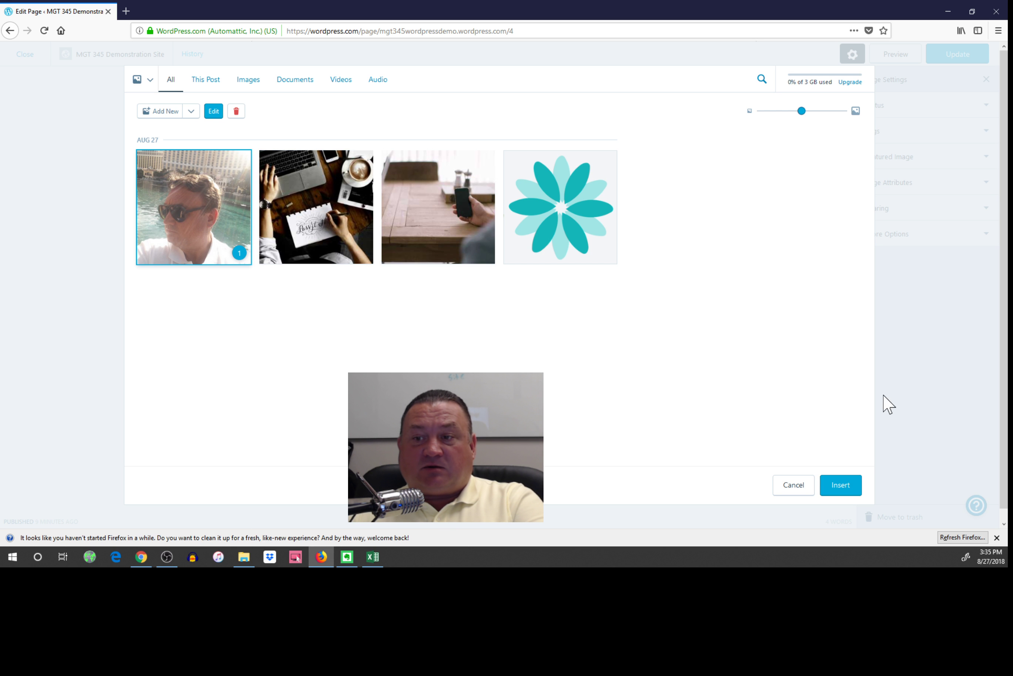
click(846, 485)
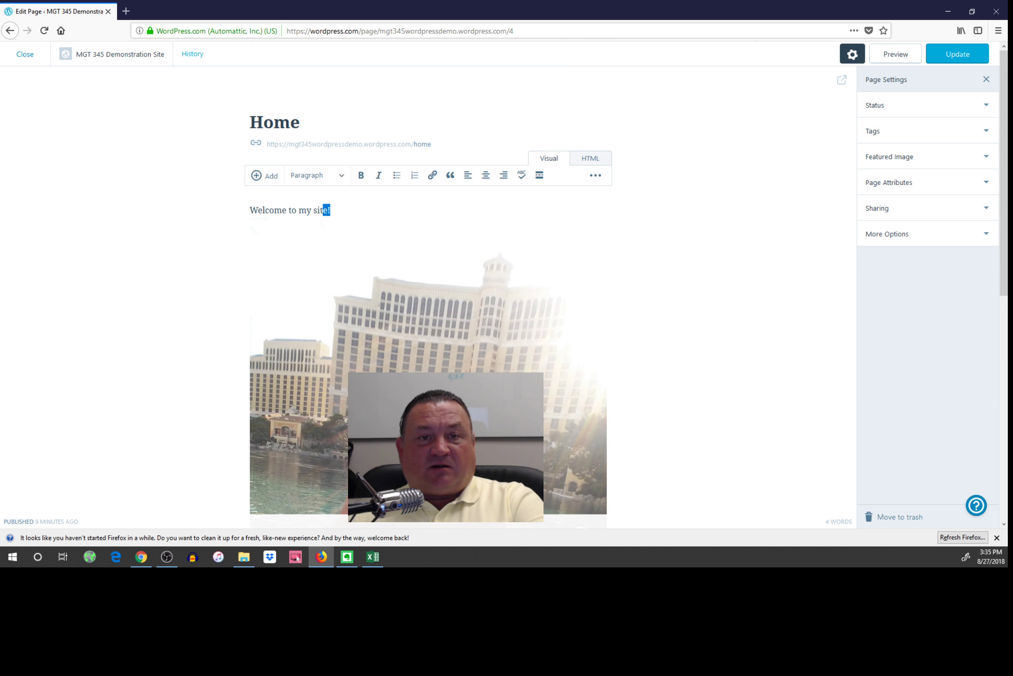
Replace the 'Welcome to my site!' line with the instructor's name and add a new line below the portrait photo.
drag(323, 210, 269, 210)
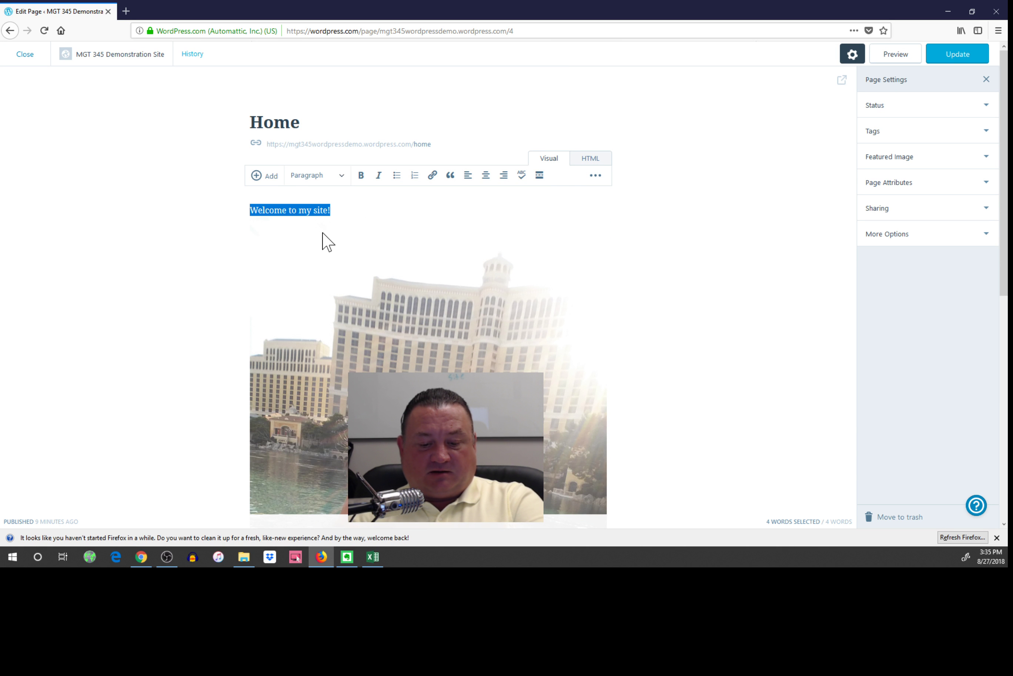
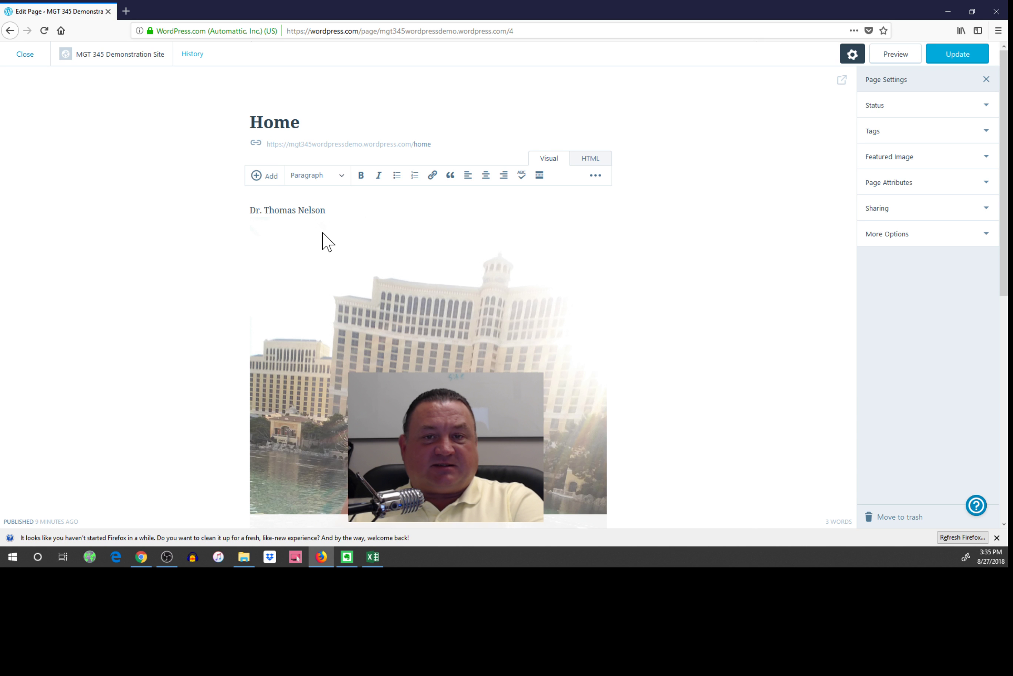
click(524, 332)
scroll(525, 332, down, 5)
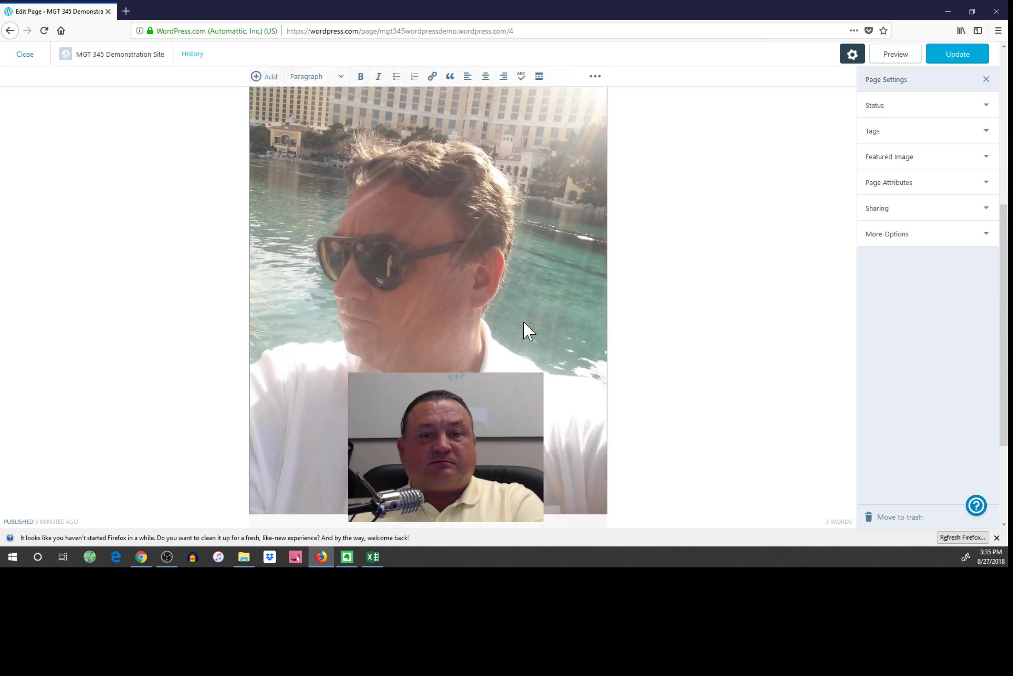
click(484, 458)
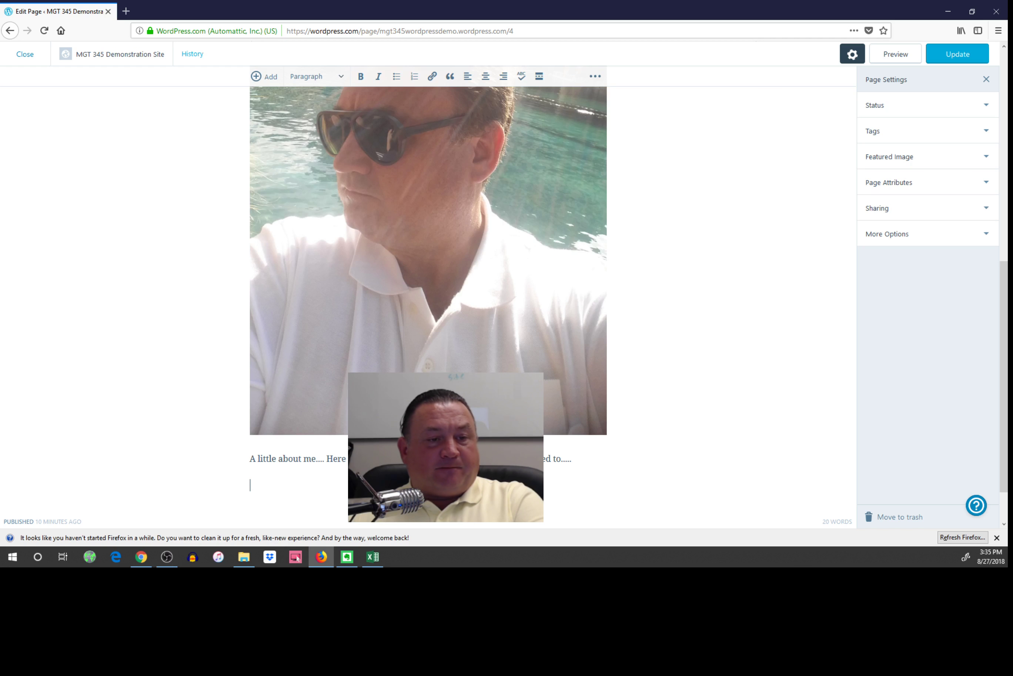
Select the sunglasses selfie photo and check the About paragraph beneath it.
click(458, 315)
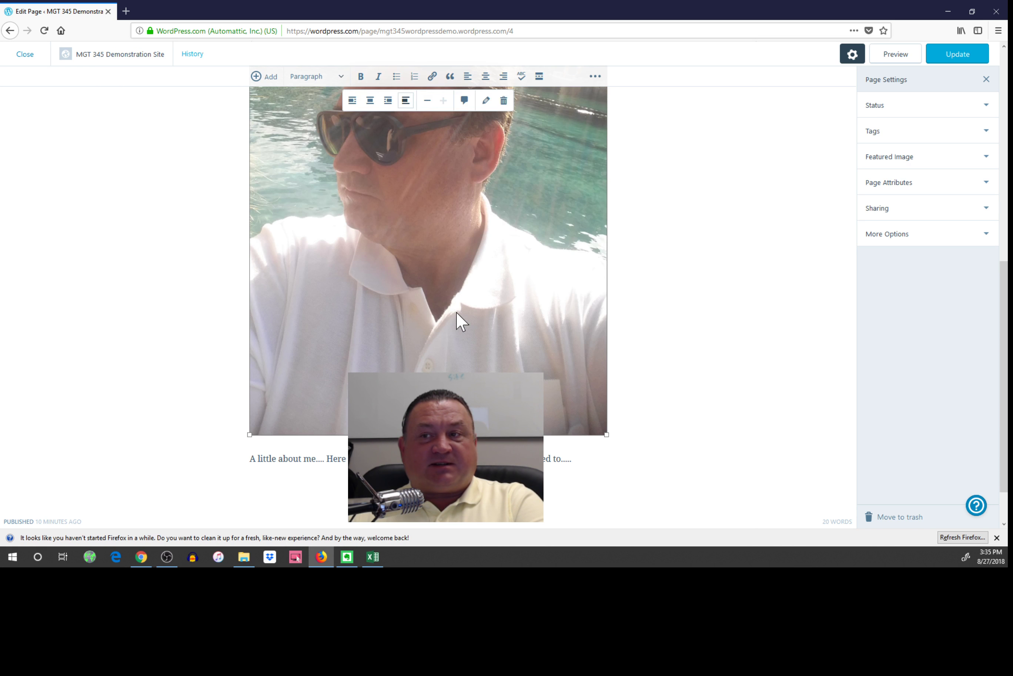
scroll(458, 315, down, 2)
scroll(458, 315, up, 10)
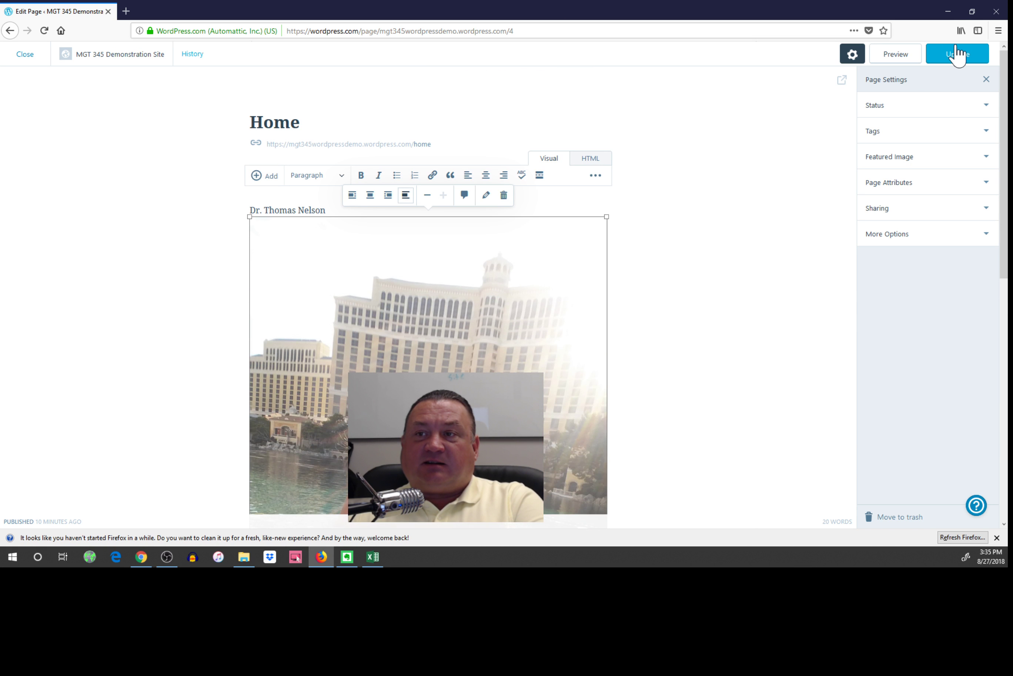
Update the Home page and open its 'Visit page' link in a new browser tab.
click(957, 54)
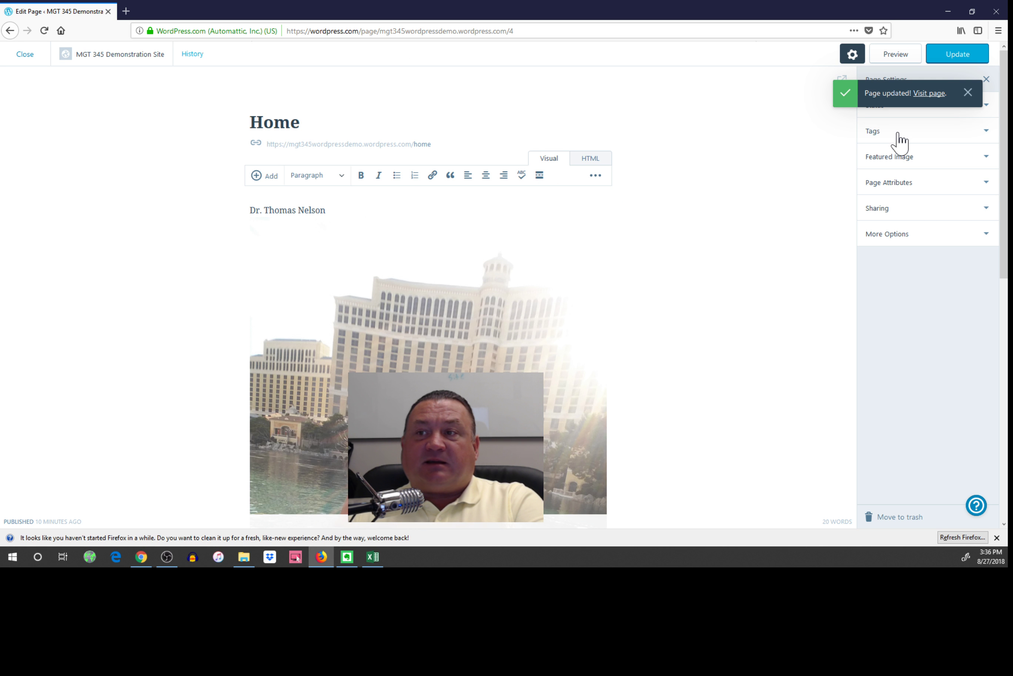
right_click(931, 99)
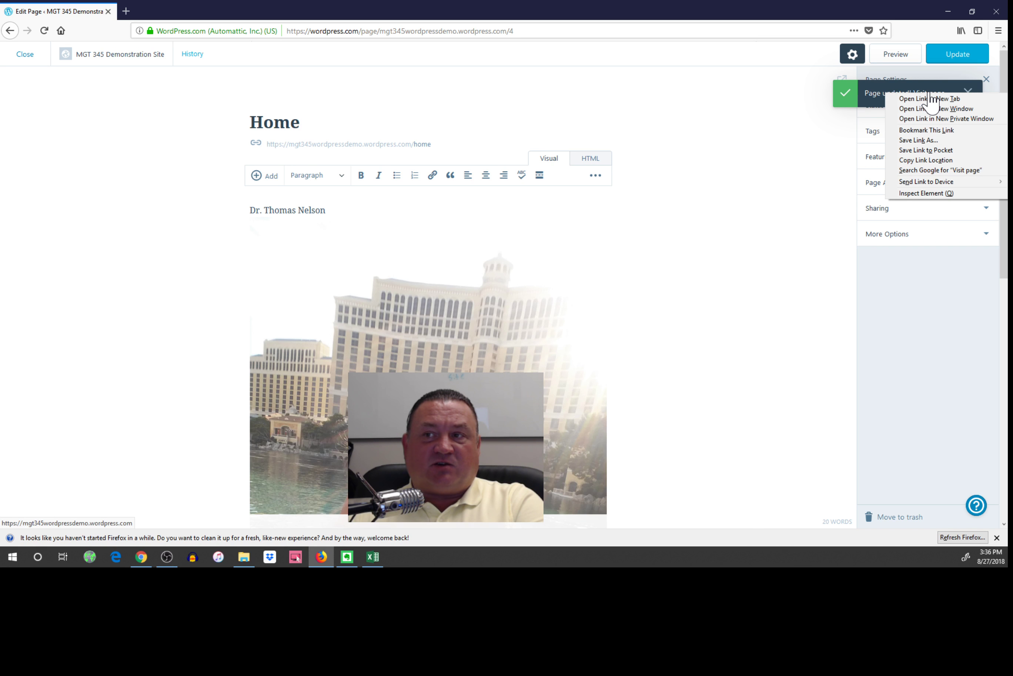
click(931, 99)
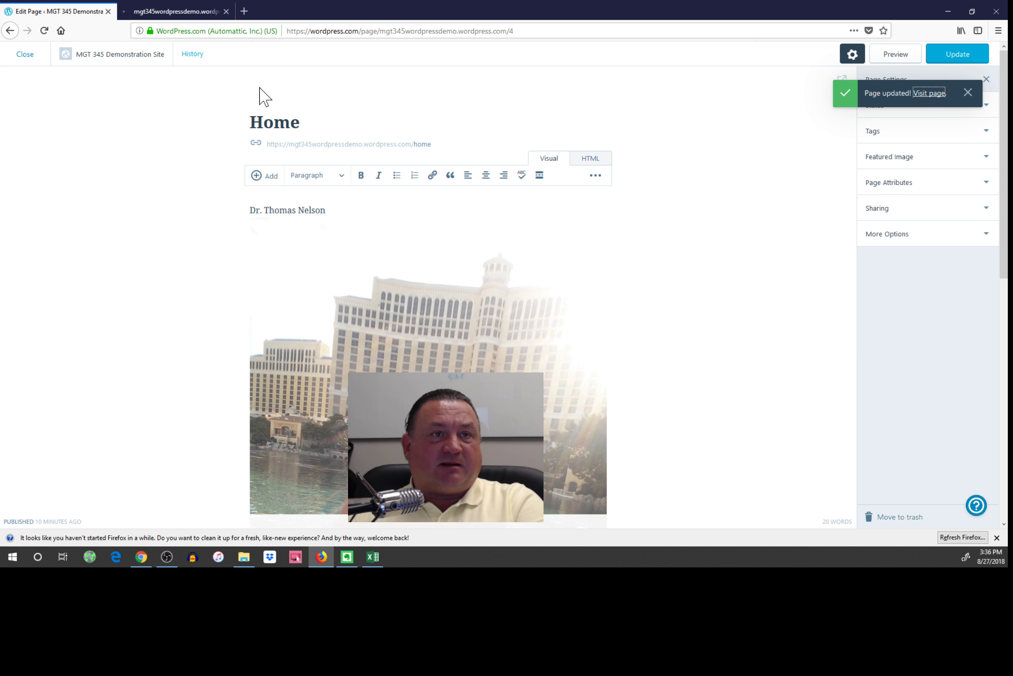
Switch to the live-site tab and dismiss the welcome and customize tour popups.
click(175, 11)
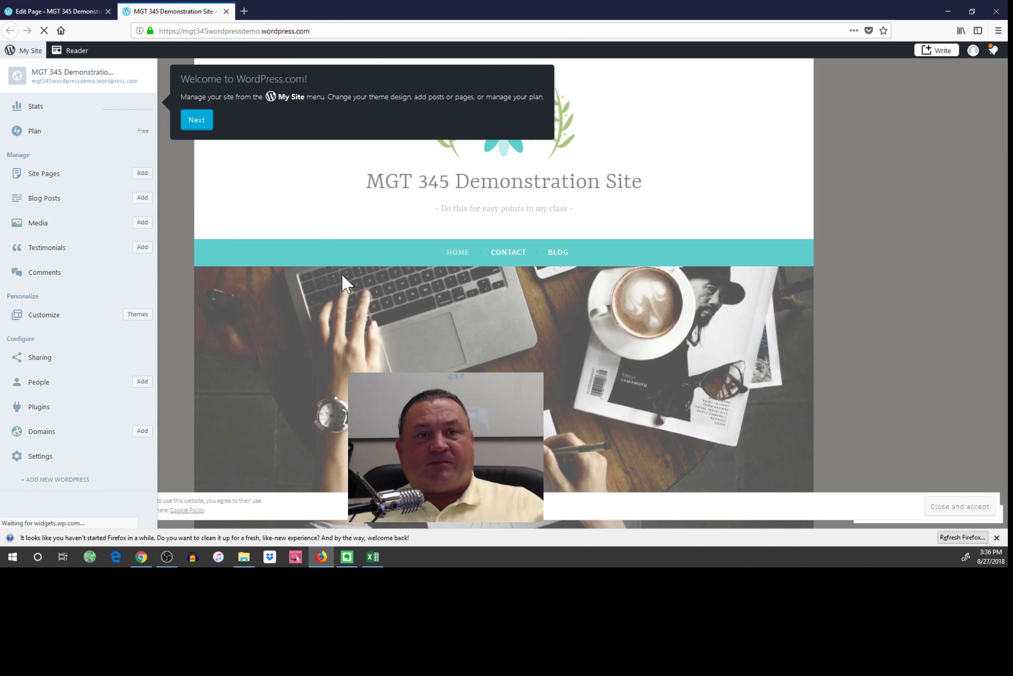
click(196, 119)
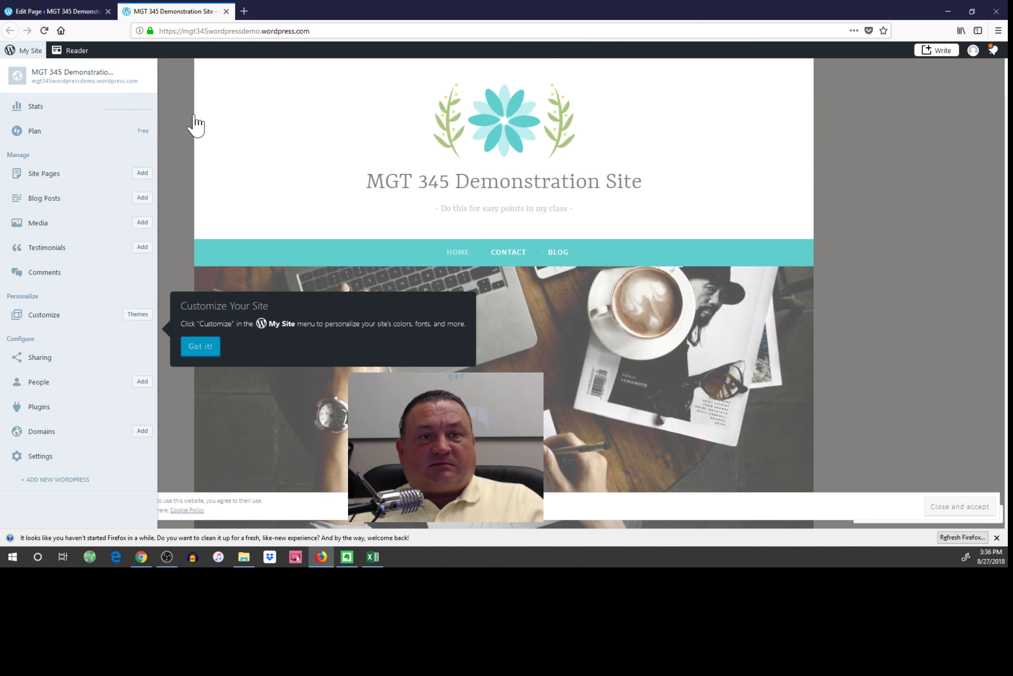
click(199, 348)
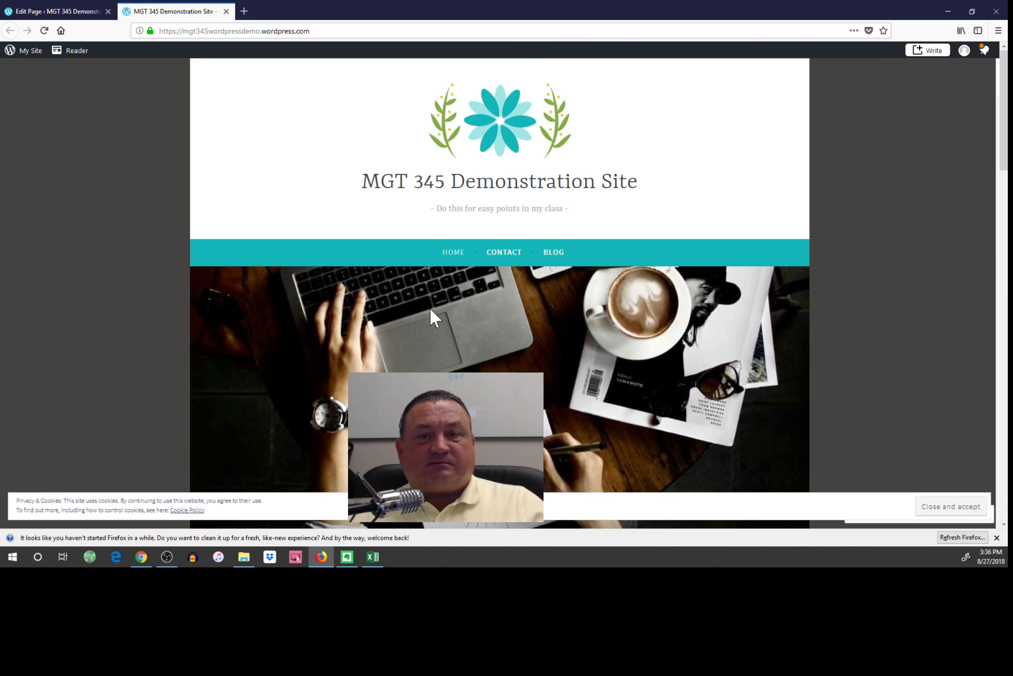
Scroll through the live Home page to review the name, photos and about-me paragraph.
scroll(770, 217, down, 3)
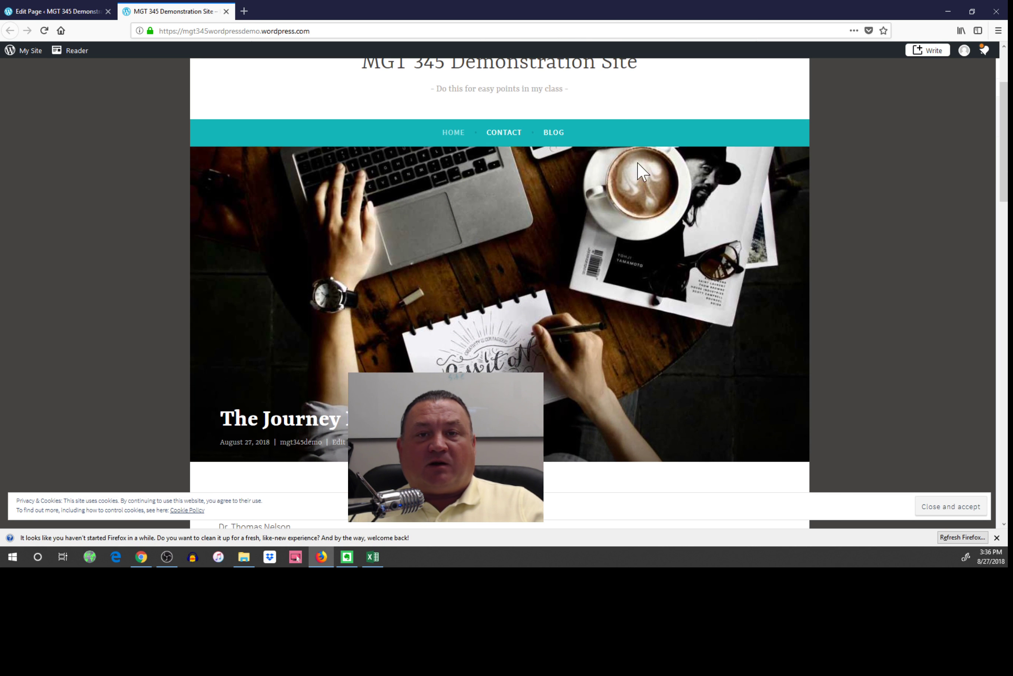
scroll(616, 160, down, 9)
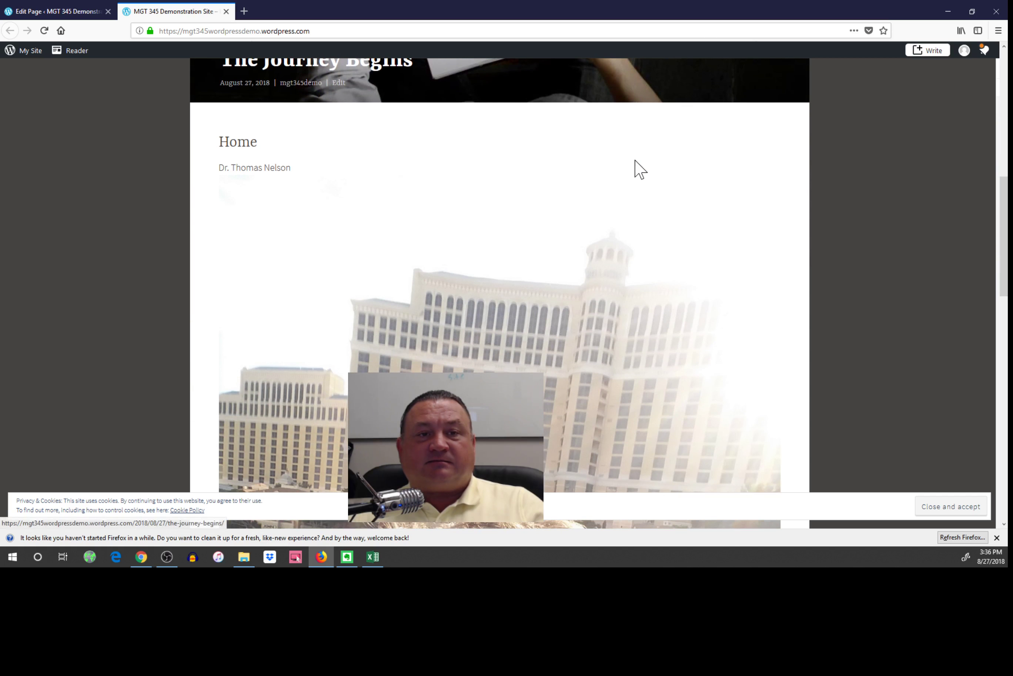
scroll(441, 255, down, 10)
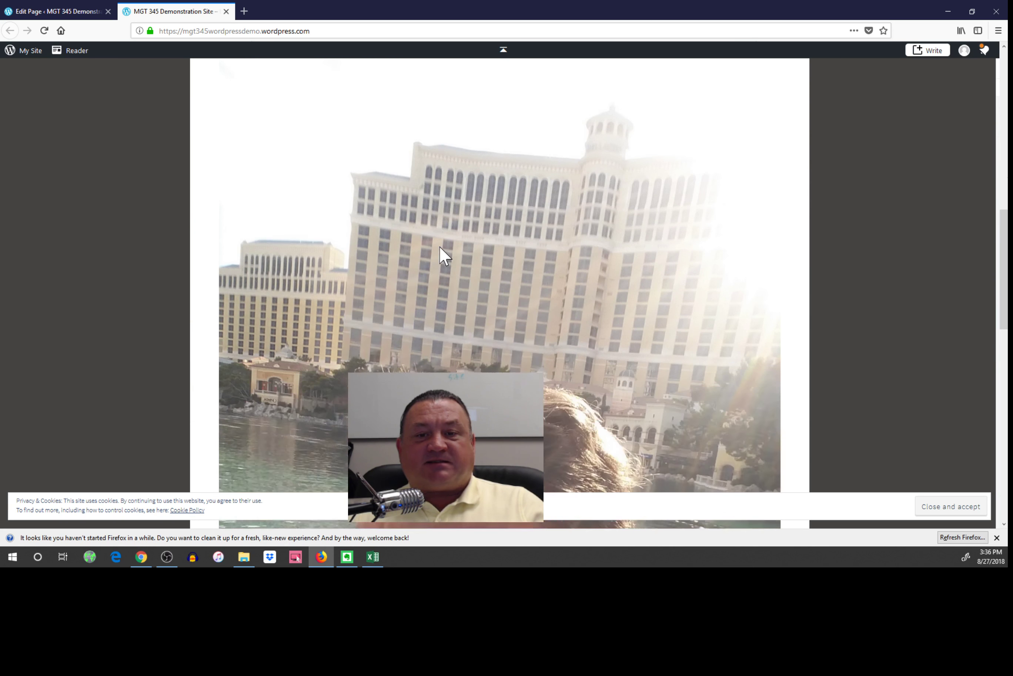
scroll(439, 247, down, 12)
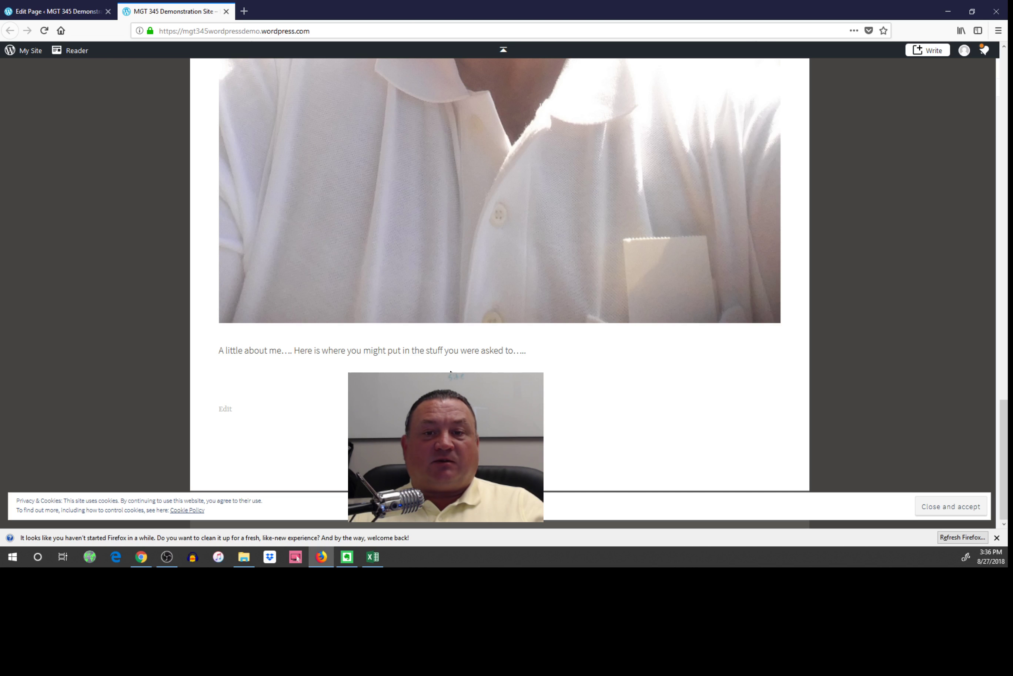
scroll(500, 275, up, 20)
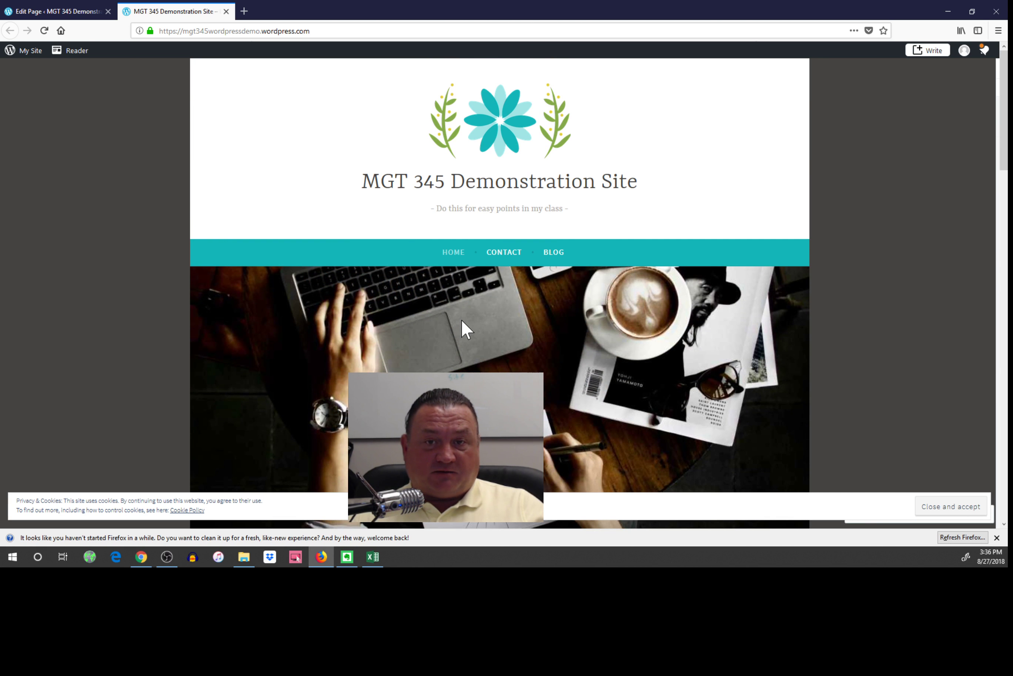
scroll(492, 246, down, 15)
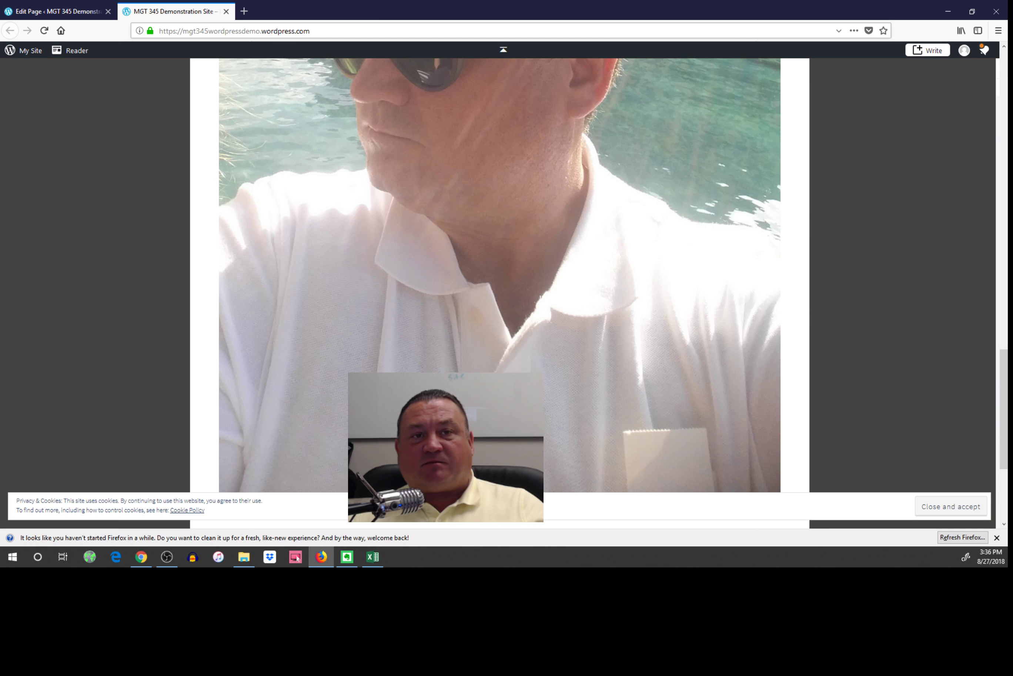
scroll(366, 262, up, 10)
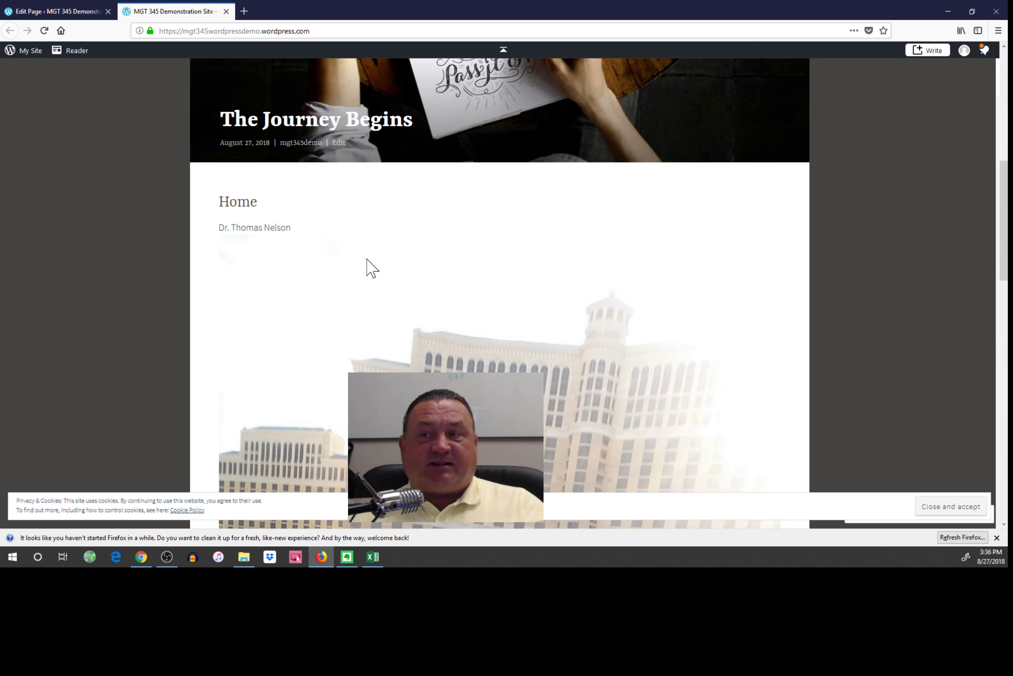
scroll(367, 262, down, 1)
scroll(367, 260, down, 10)
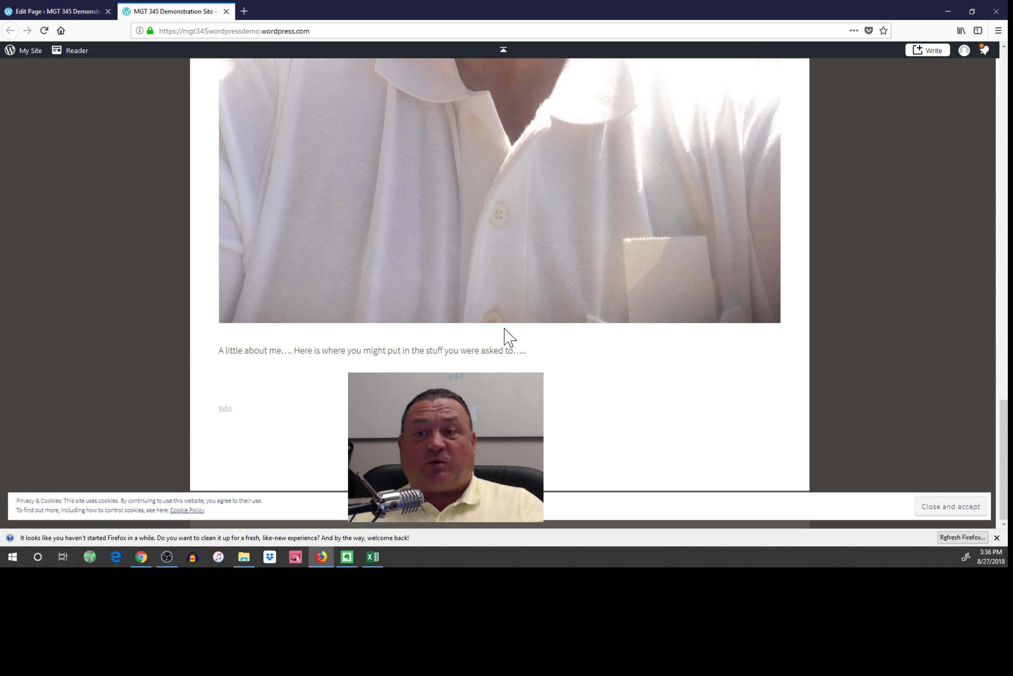
scroll(502, 333, up, 4)
scroll(504, 332, up, 12)
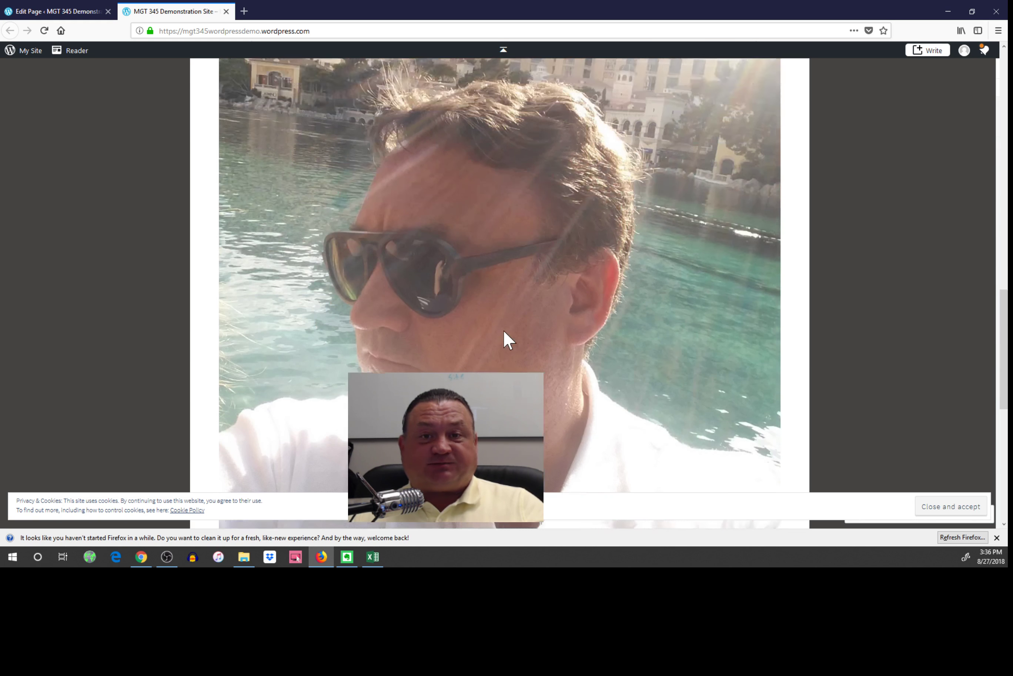
scroll(504, 332, up, 3)
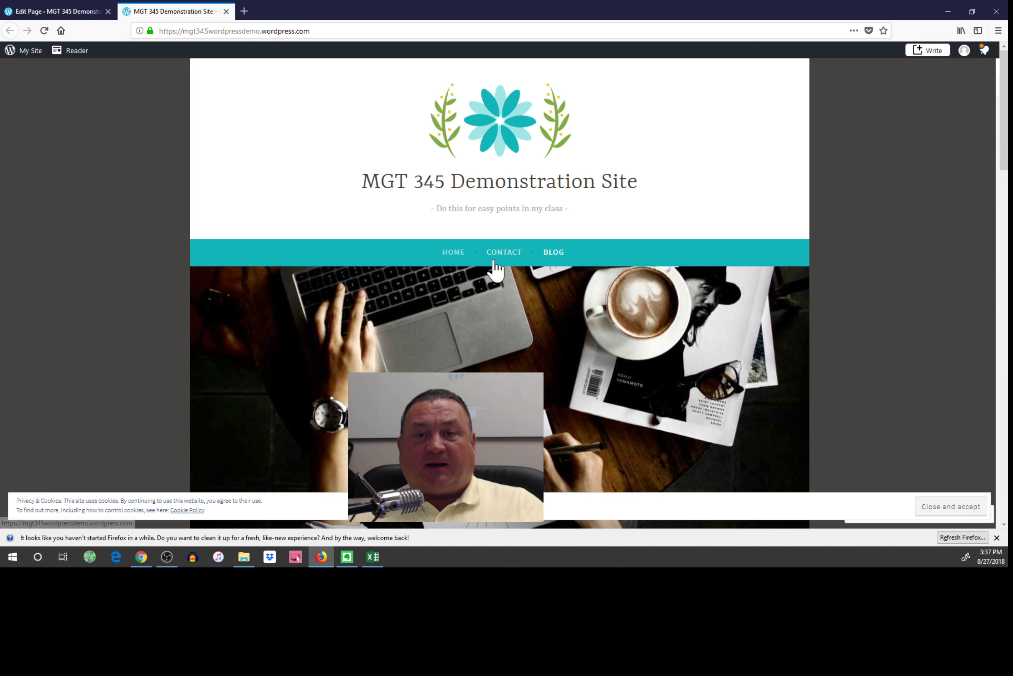
scroll(585, 289, down, 6)
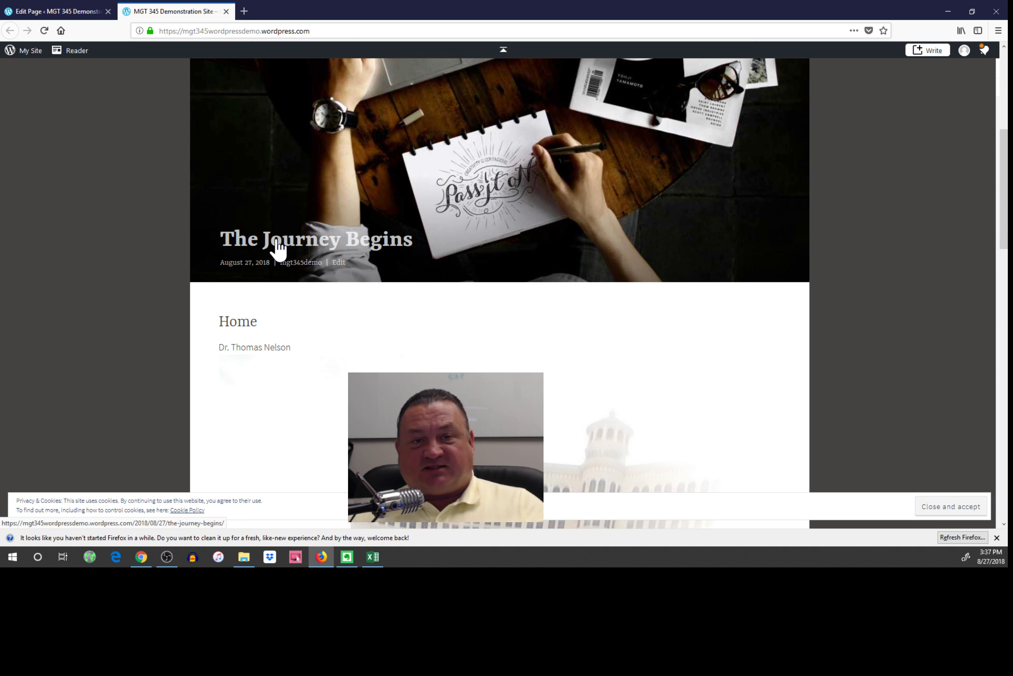
scroll(370, 294, down, 6)
scroll(370, 293, down, 13)
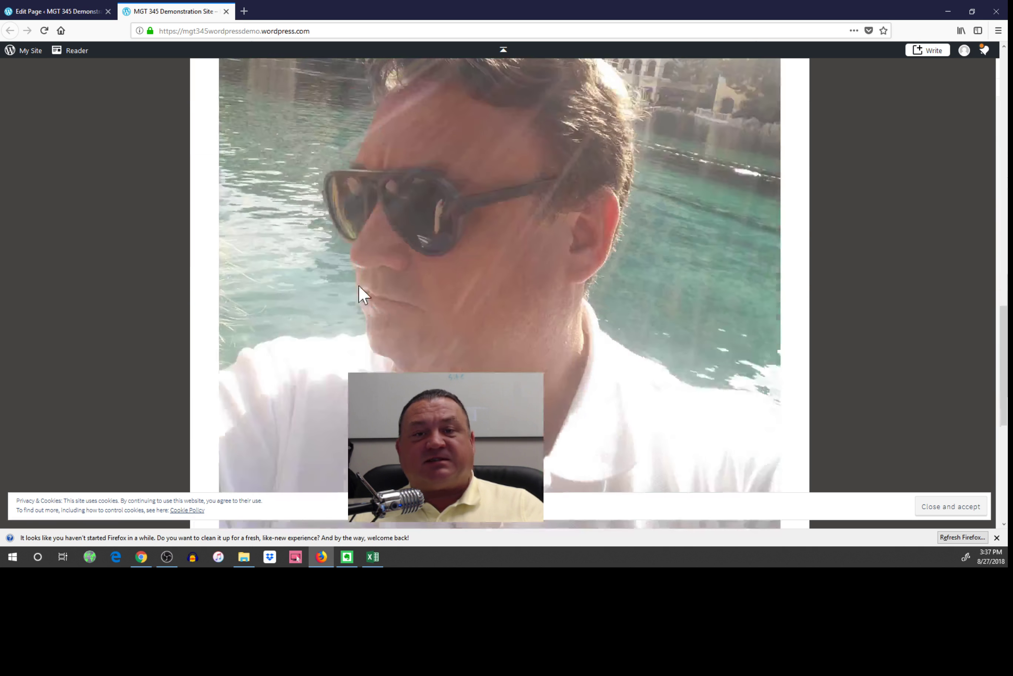
scroll(366, 271, up, 7)
scroll(366, 271, up, 15)
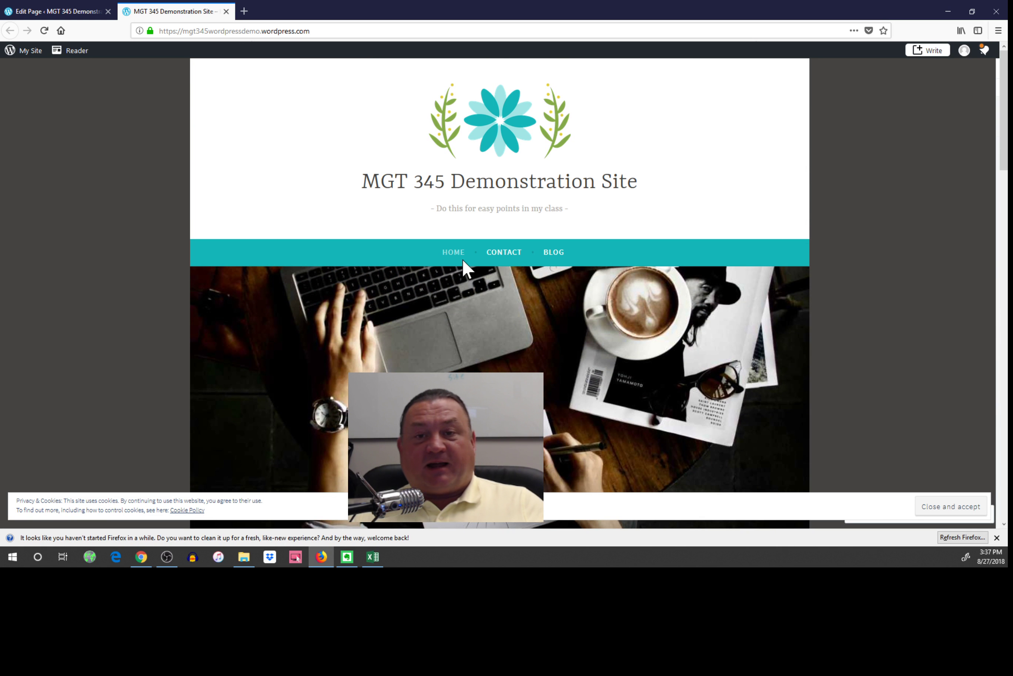
Go to the BLOG page showing 'The Journey Begins' post.
click(553, 254)
scroll(608, 233, down, 6)
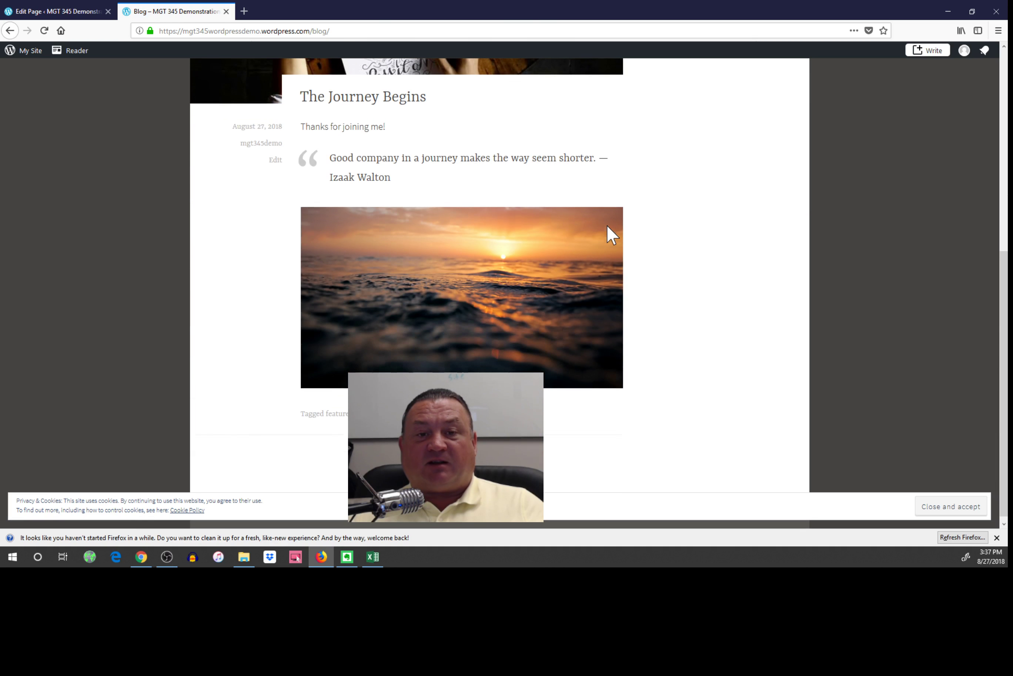
scroll(610, 236, up, 6)
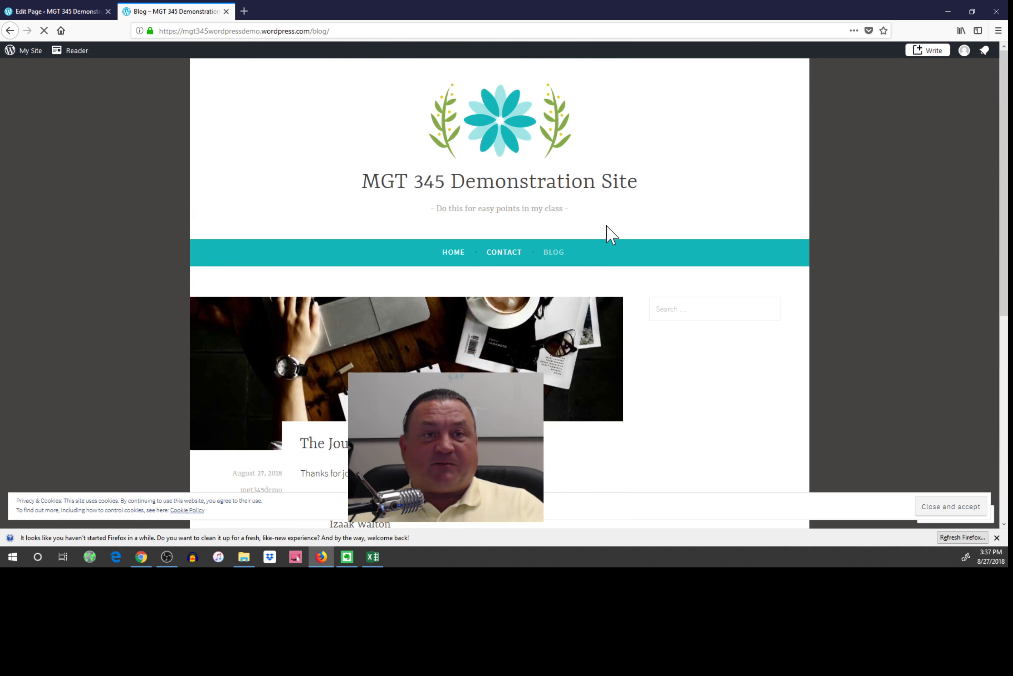